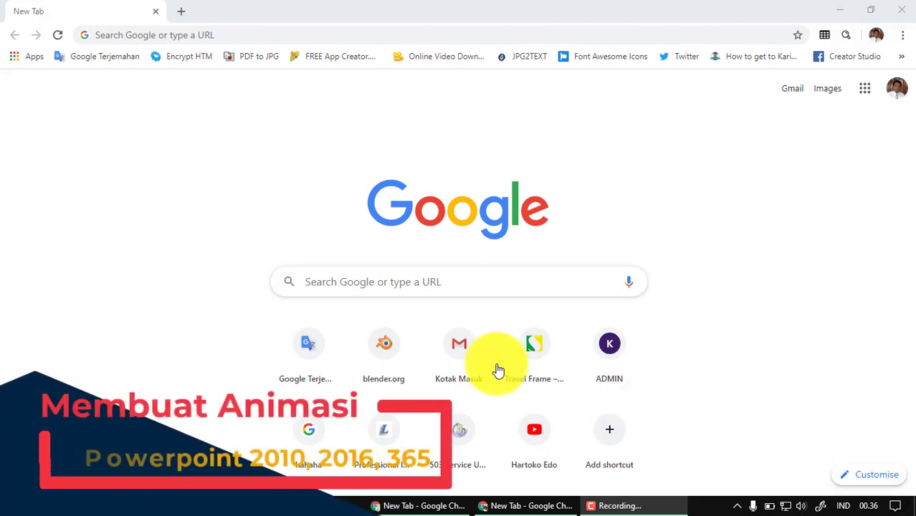
Step: Search Google for 'walk poses png' and switch to image results
{"action": "left_click", "coordinate": [360, 277]}
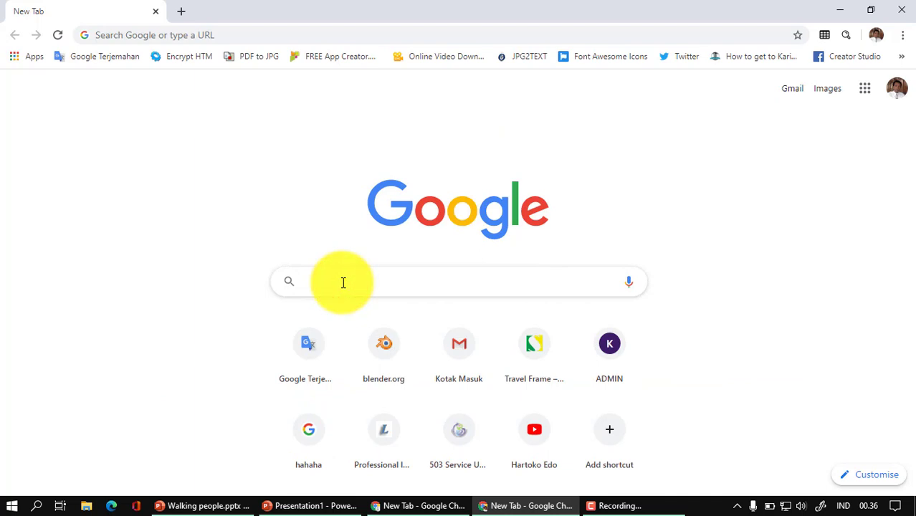
{"action": "left_click", "coordinate": [343, 282]}
{"action": "type", "text": "walk poses png"}
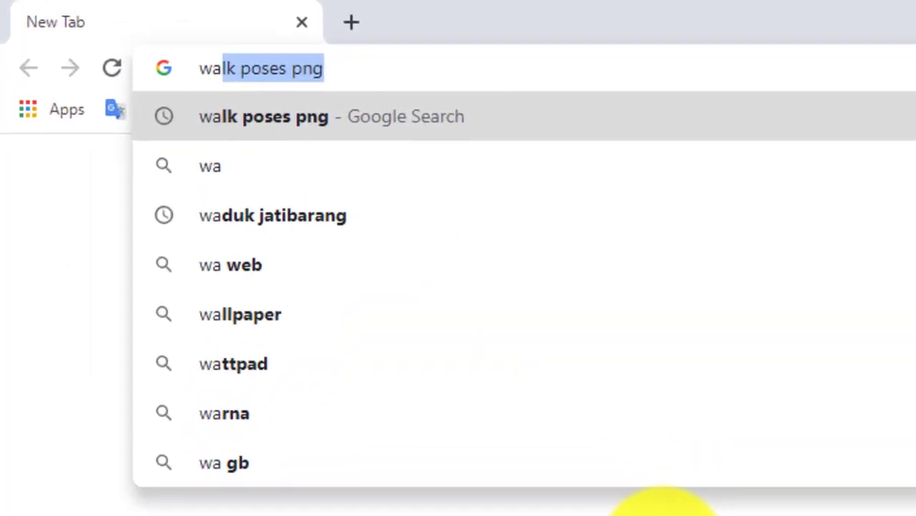
{"action": "left_click", "coordinate": [301, 124]}
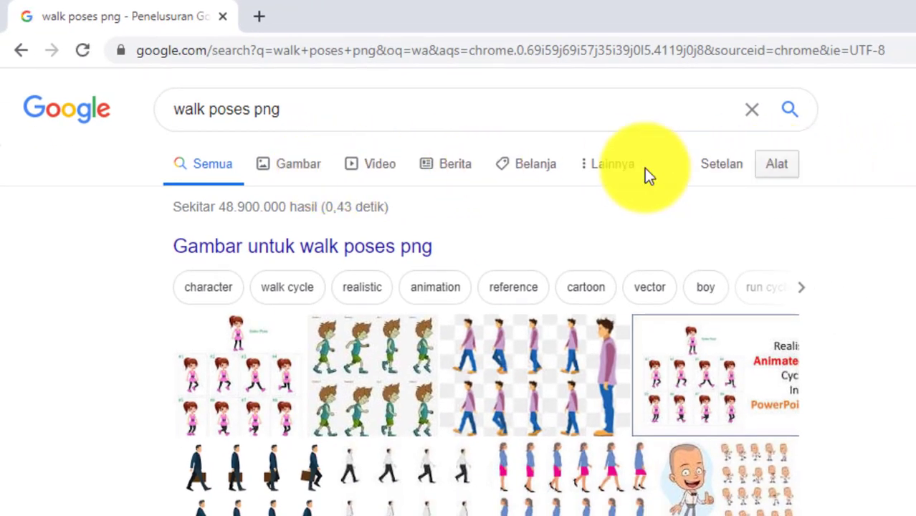
{"action": "left_click", "coordinate": [306, 168]}
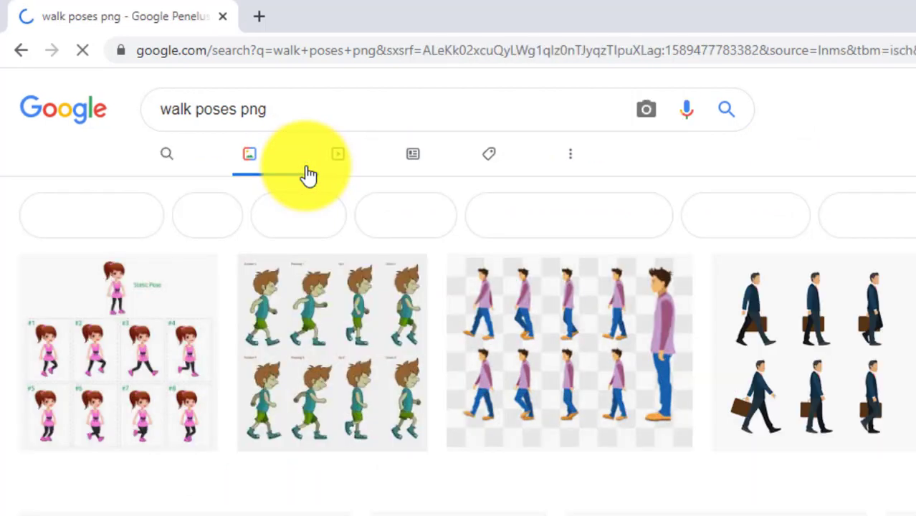
Step: Filter the image results to Transparent colour and Large size
{"action": "left_click", "coordinate": [757, 157]}
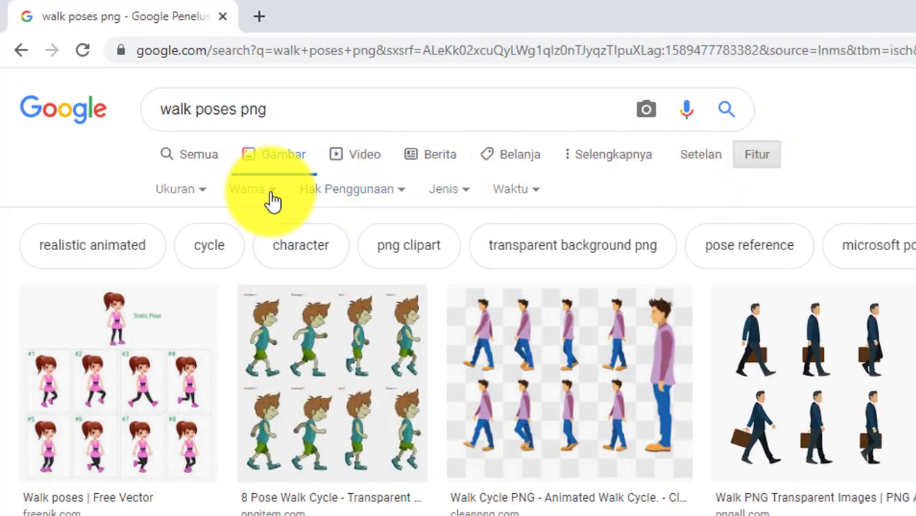
{"action": "left_click", "coordinate": [271, 197]}
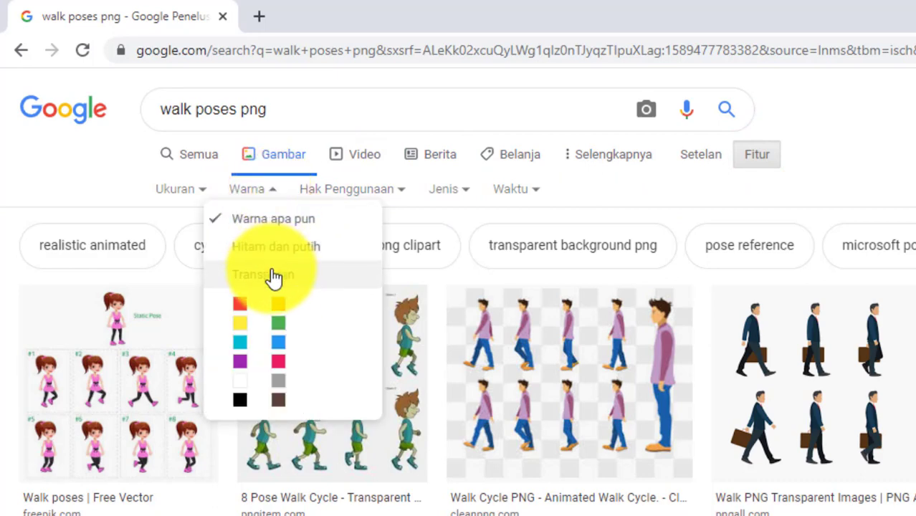
{"action": "left_click", "coordinate": [272, 276]}
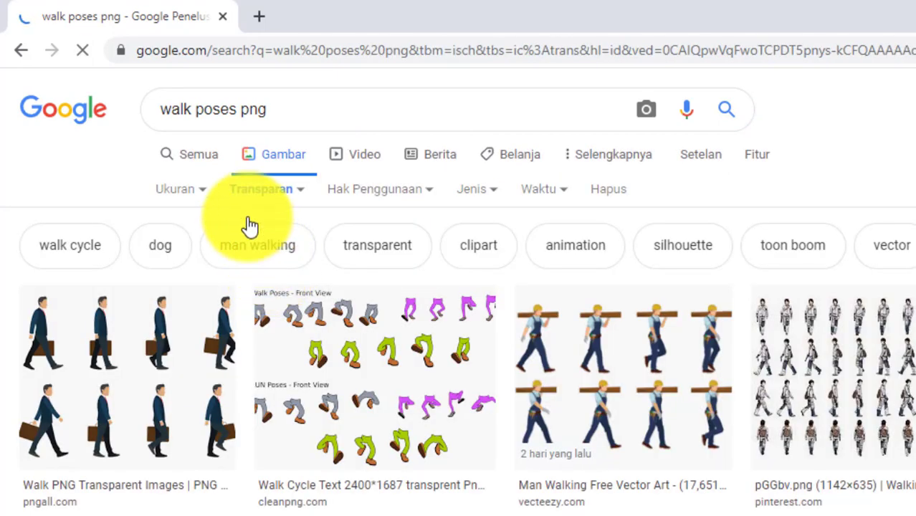
{"action": "left_click", "coordinate": [206, 195]}
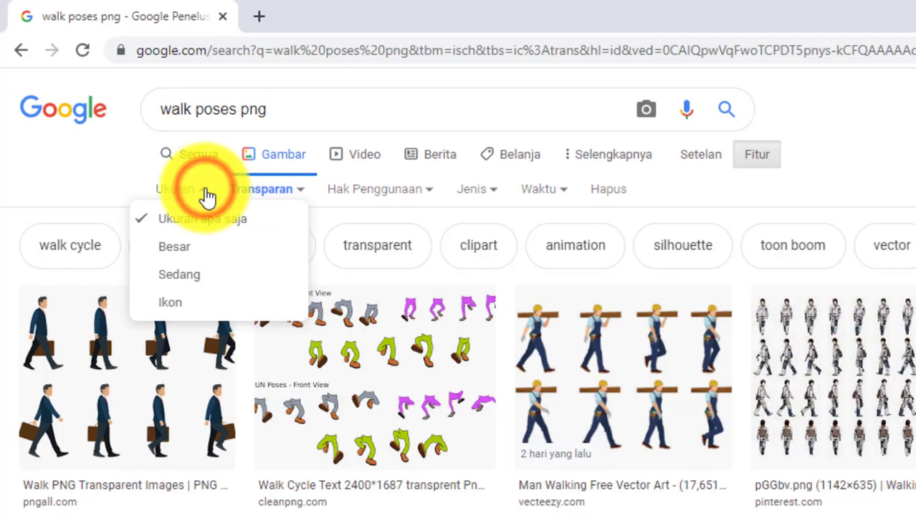
{"action": "left_click", "coordinate": [184, 255]}
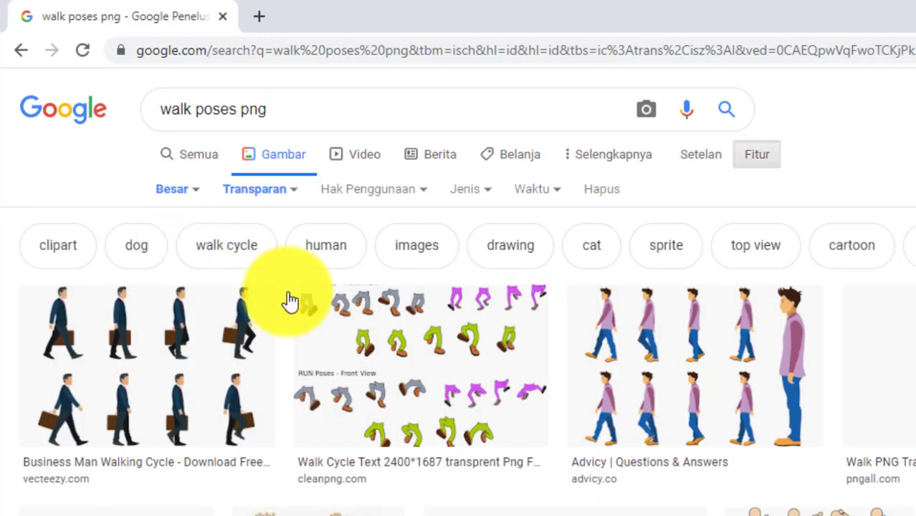
Step: Preview the Advicy walk-cycle sheet of the purple-shirt boy and copy the image
{"action": "left_click", "coordinate": [702, 363]}
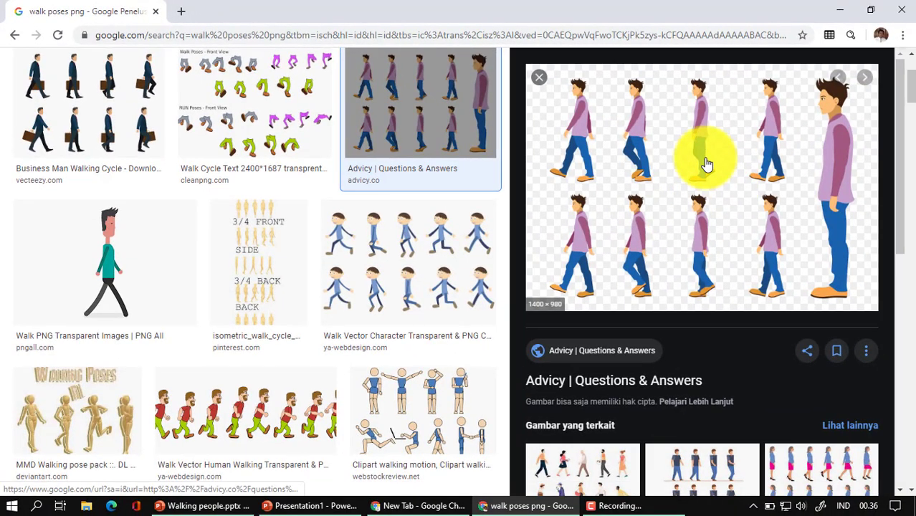
{"action": "right_click", "coordinate": [707, 164]}
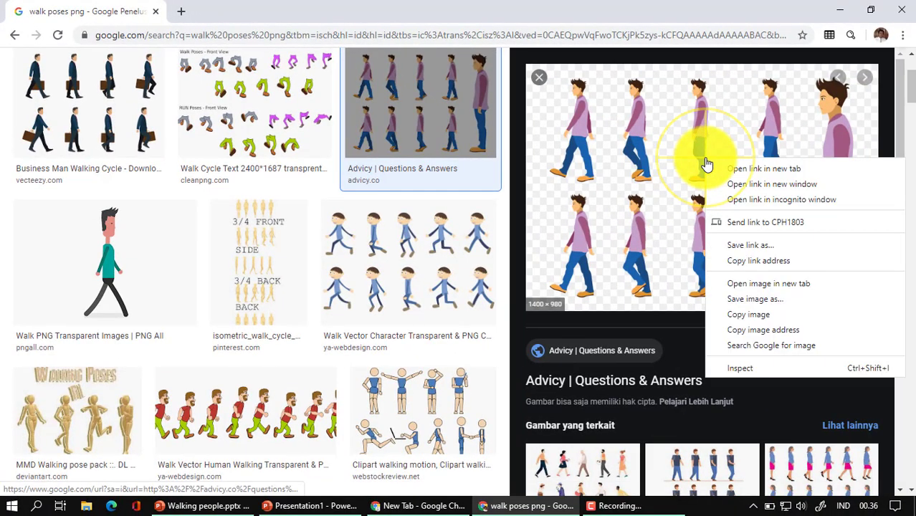
{"action": "left_click", "coordinate": [741, 318]}
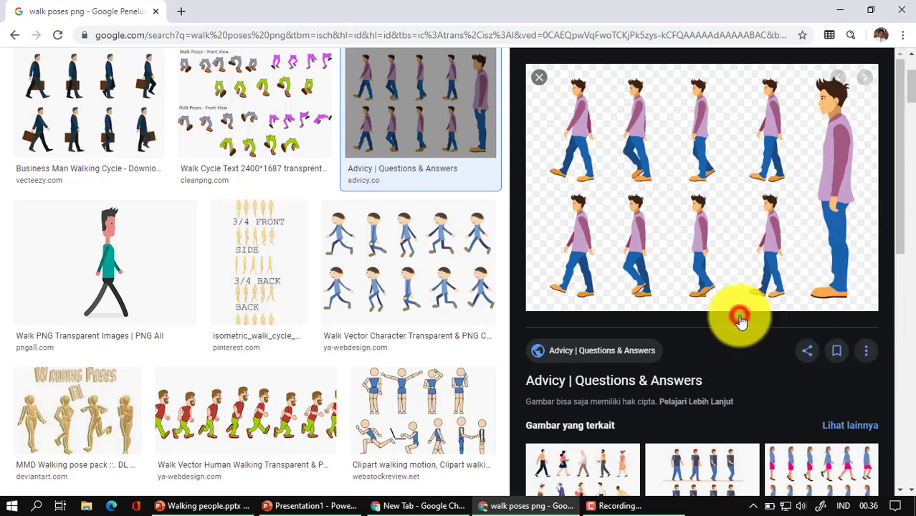
Step: Delete slide 1's title and subtitle boxes and place the copied walk-cycle sheet on it
{"action": "left_click", "coordinate": [308, 506]}
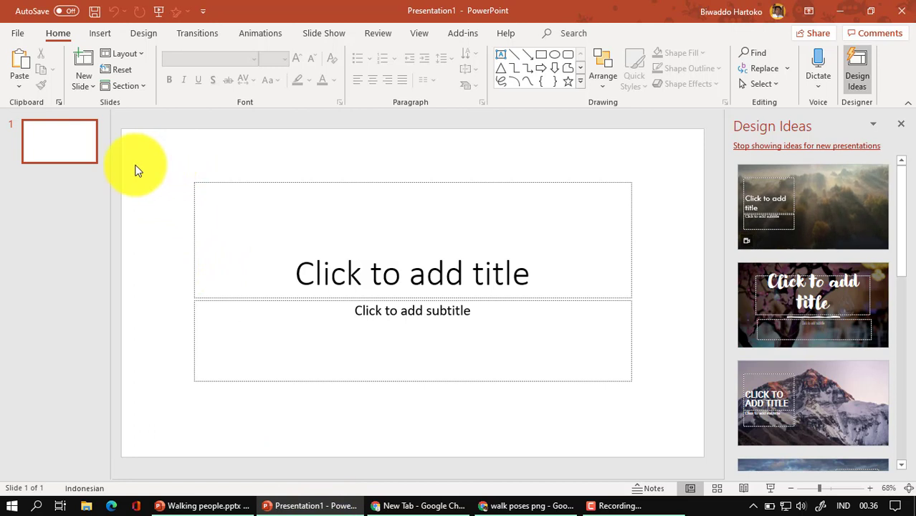
{"action": "left_click_drag", "start_coordinate": [114, 169], "coordinate": [710, 426]}
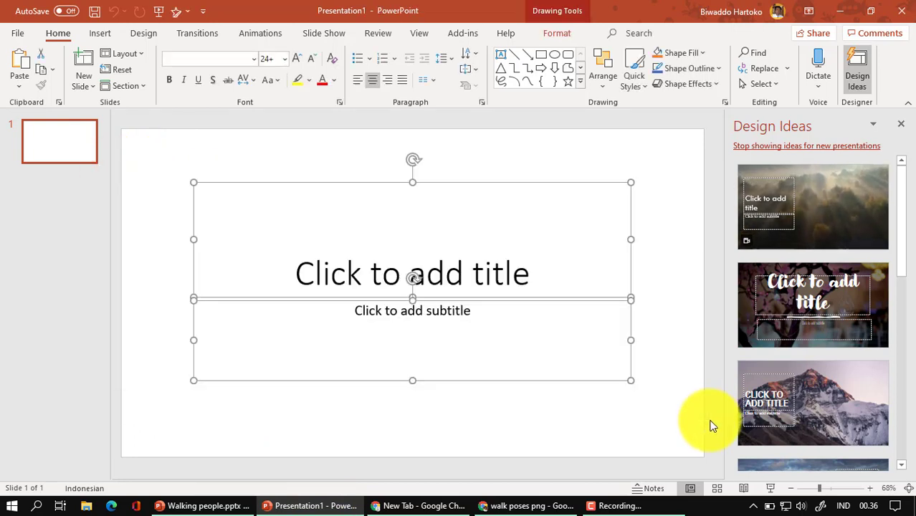
{"action": "key", "text": "Delete"}
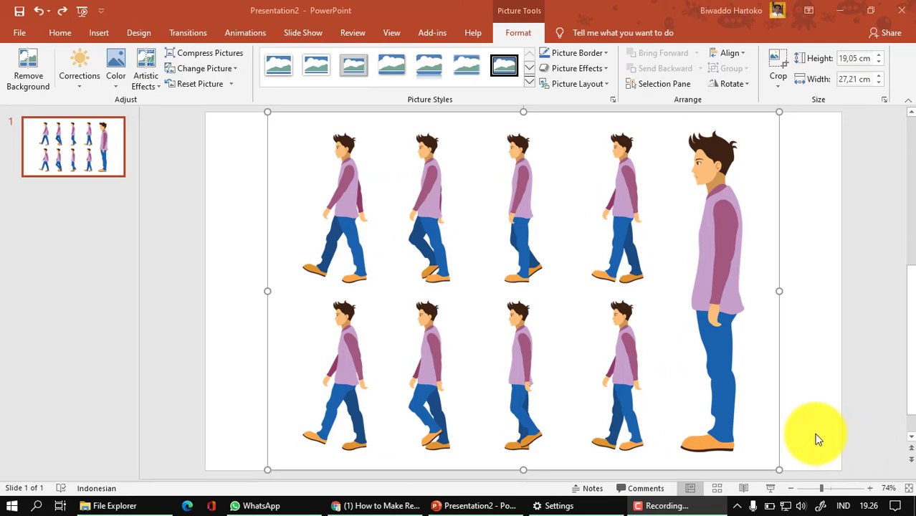
{"action": "left_click", "coordinate": [547, 307]}
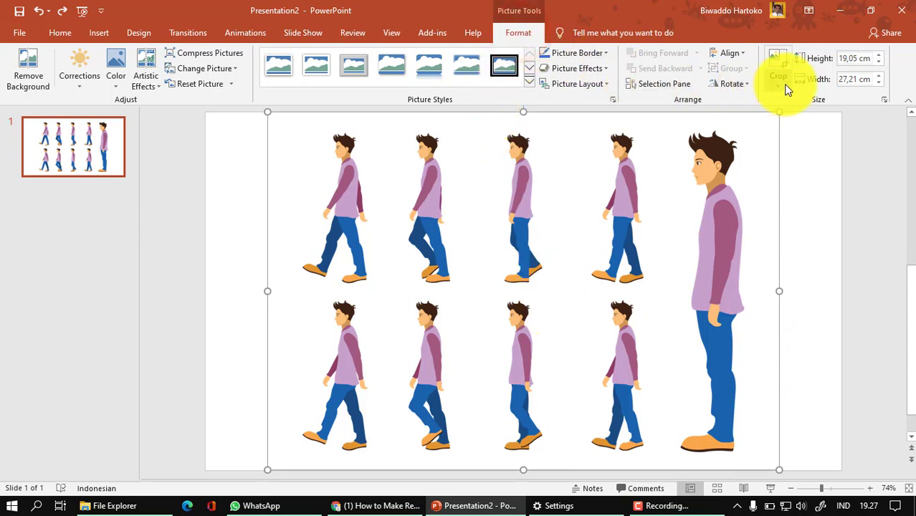
Step: Crop the pose sheet's left, right and top down to the fourth column's lower walking pose
{"action": "left_click", "coordinate": [779, 65]}
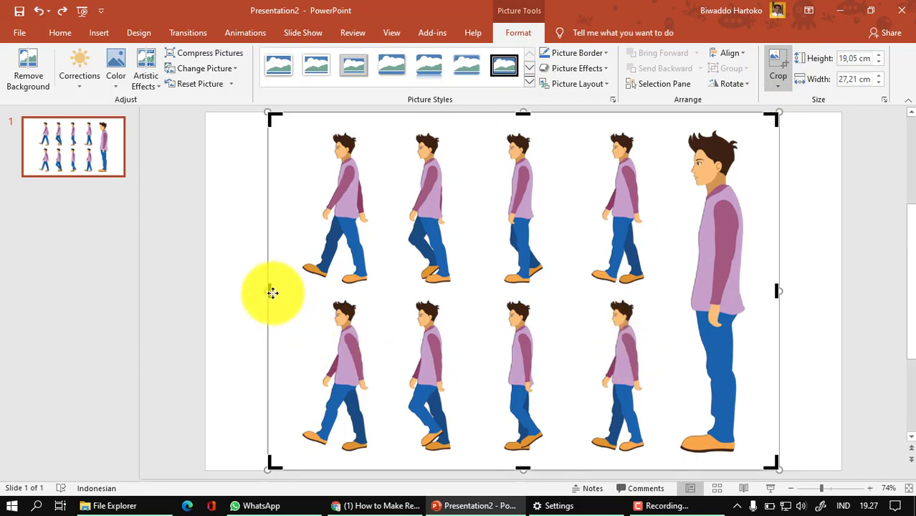
{"action": "left_click_drag", "start_coordinate": [270, 291], "coordinate": [569, 294]}
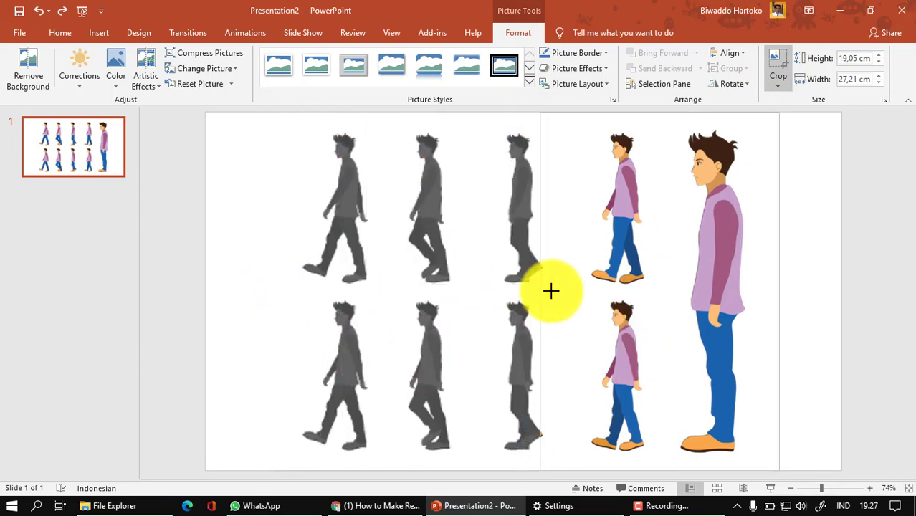
{"action": "left_click_drag", "start_coordinate": [571, 295], "coordinate": [571, 294]}
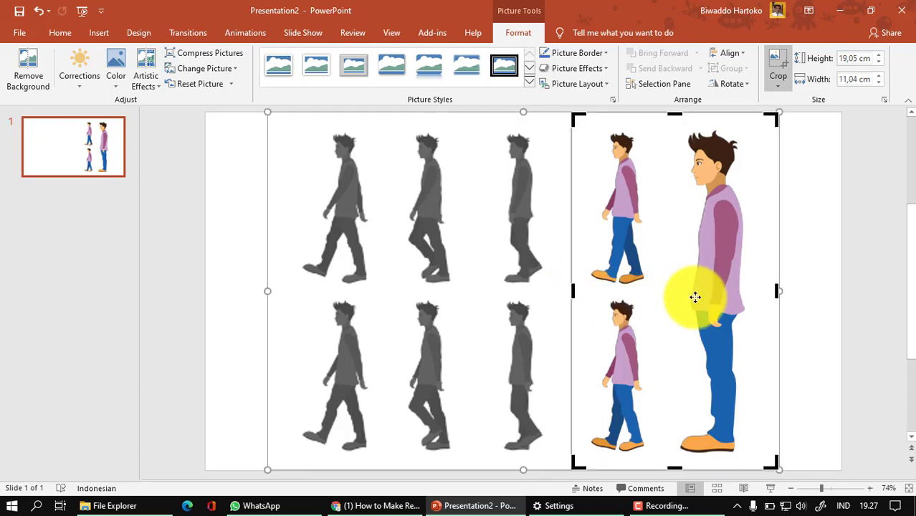
{"action": "left_click_drag", "start_coordinate": [773, 294], "coordinate": [660, 298]}
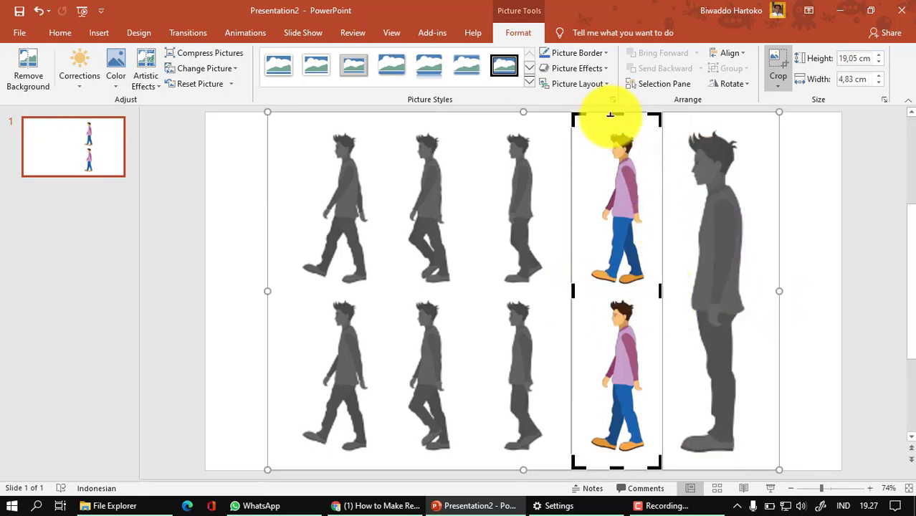
{"action": "left_click_drag", "start_coordinate": [616, 113], "coordinate": [619, 291]}
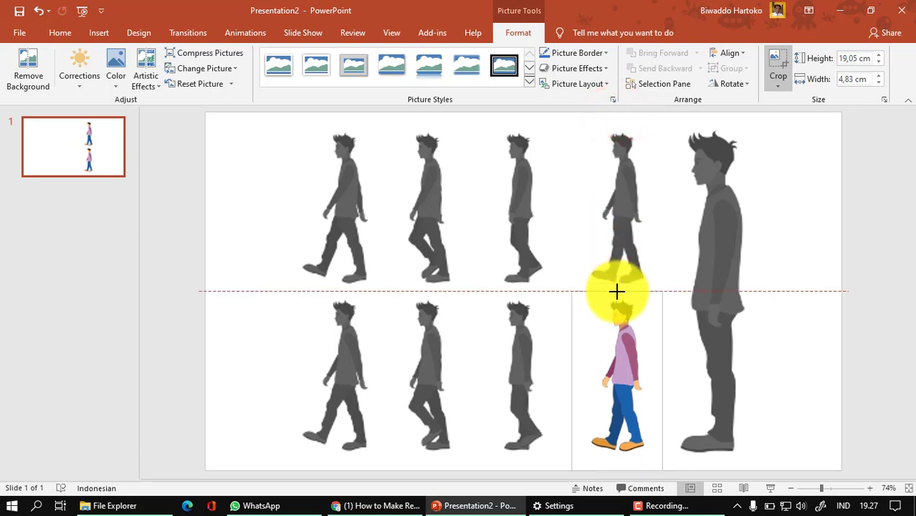
Step: Move the cropped boy to the slide's bottom-right and drop a level duplicate just left of it
{"action": "left_click", "coordinate": [243, 274]}
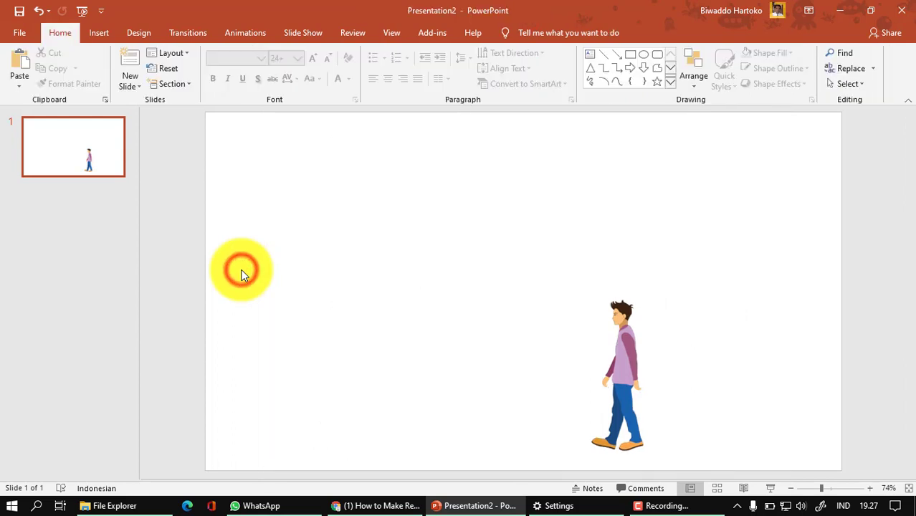
{"action": "left_click", "coordinate": [618, 381]}
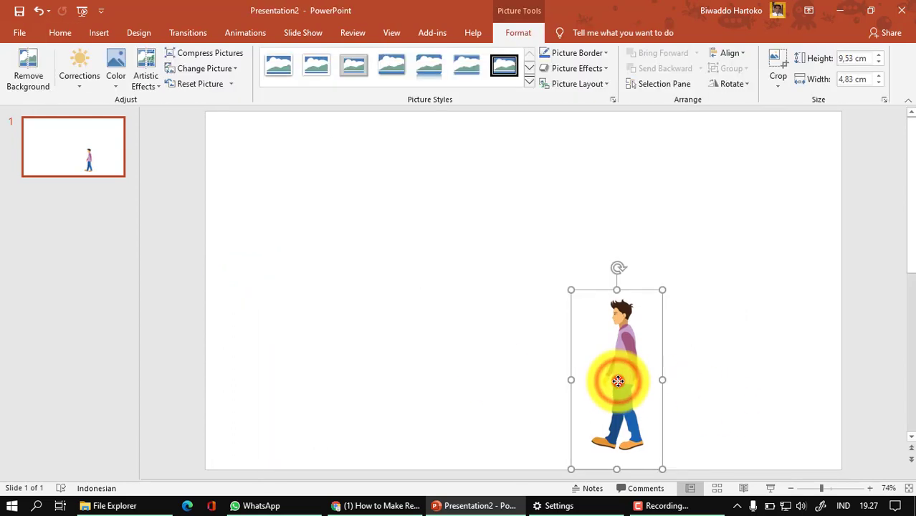
{"action": "left_click_drag", "start_coordinate": [618, 381], "coordinate": [762, 381]}
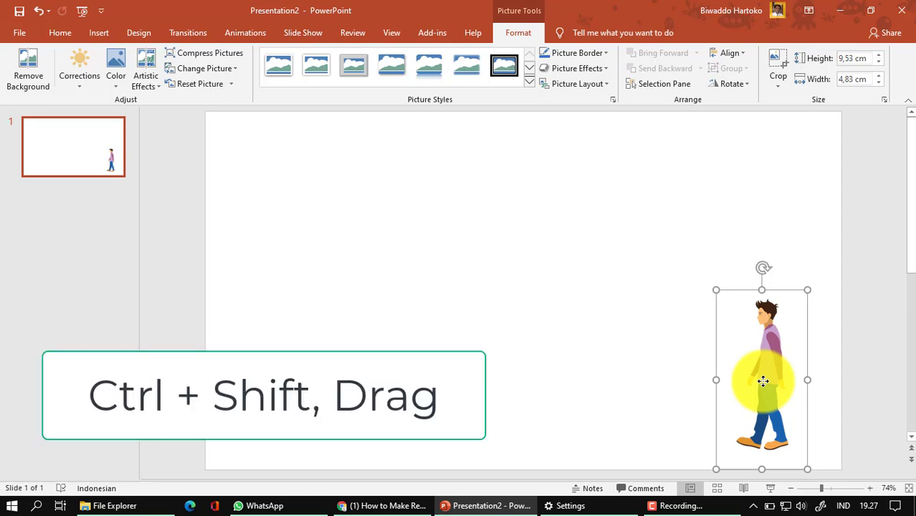
{"action": "left_click_drag", "start_coordinate": [761, 380], "coordinate": [699, 387]}
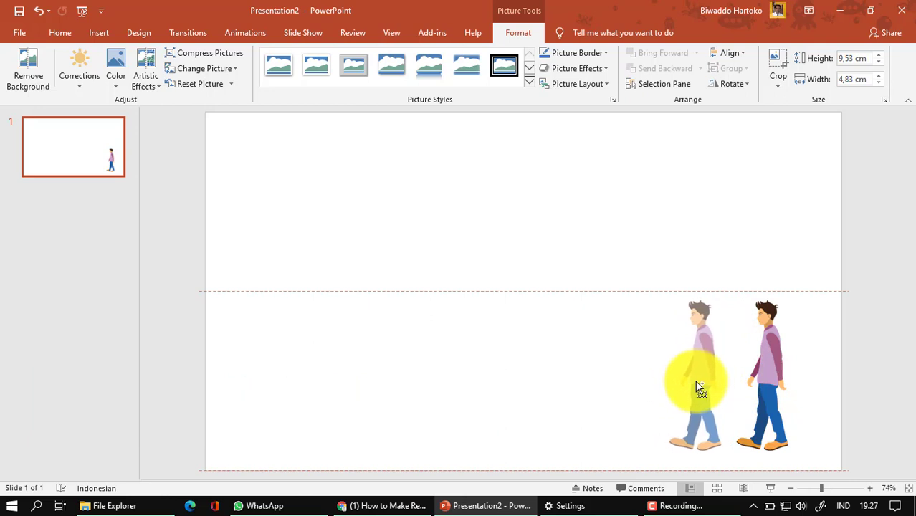
{"action": "left_click_drag", "start_coordinate": [699, 387], "coordinate": [699, 387]}
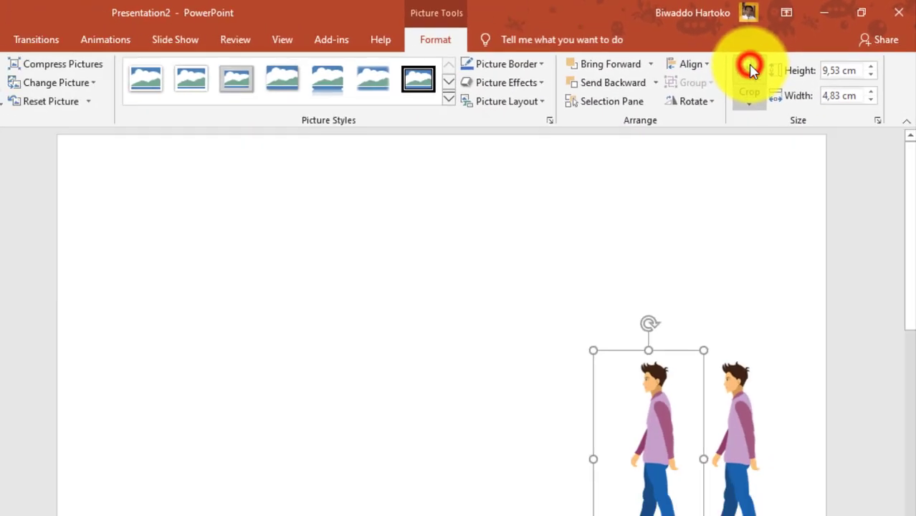
Step: Re-crop the left copy so it shows the neighbouring stride pose from the sheet
{"action": "left_click", "coordinate": [778, 59]}
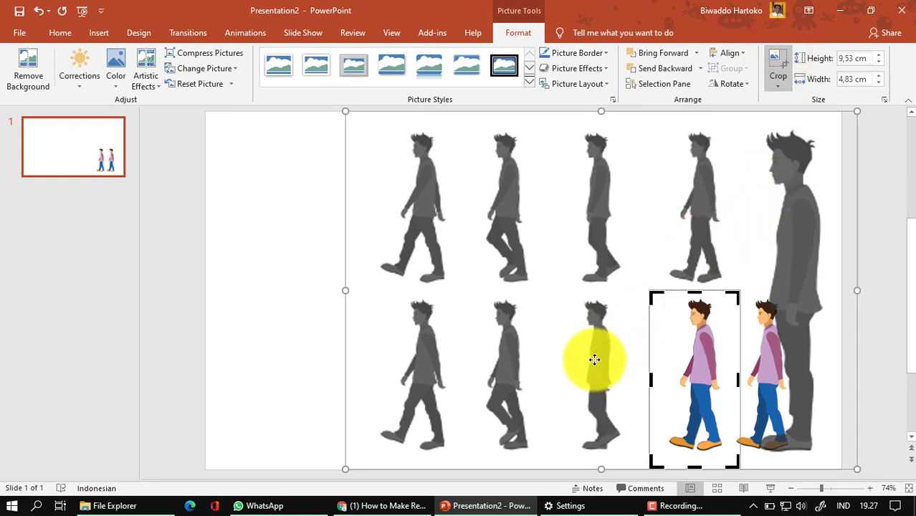
{"action": "left_click_drag", "start_coordinate": [698, 227], "coordinate": [793, 227]}
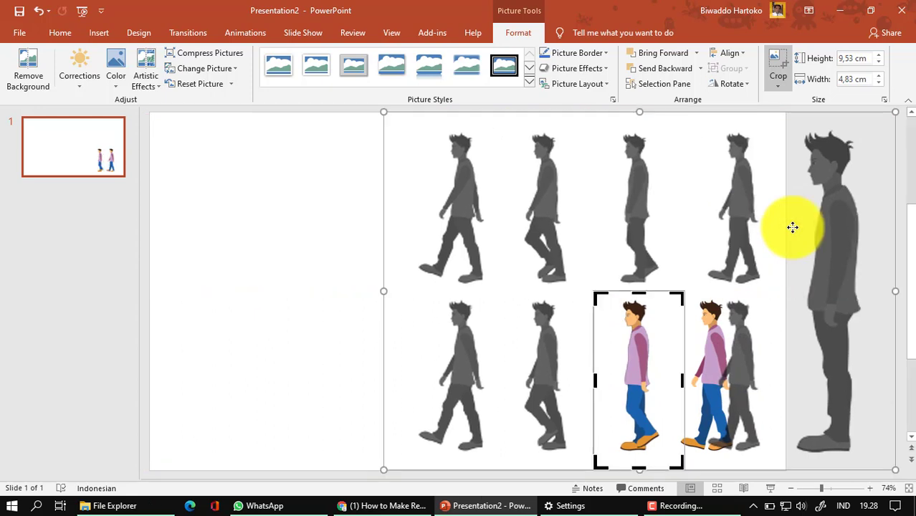
{"action": "left_click", "coordinate": [352, 294]}
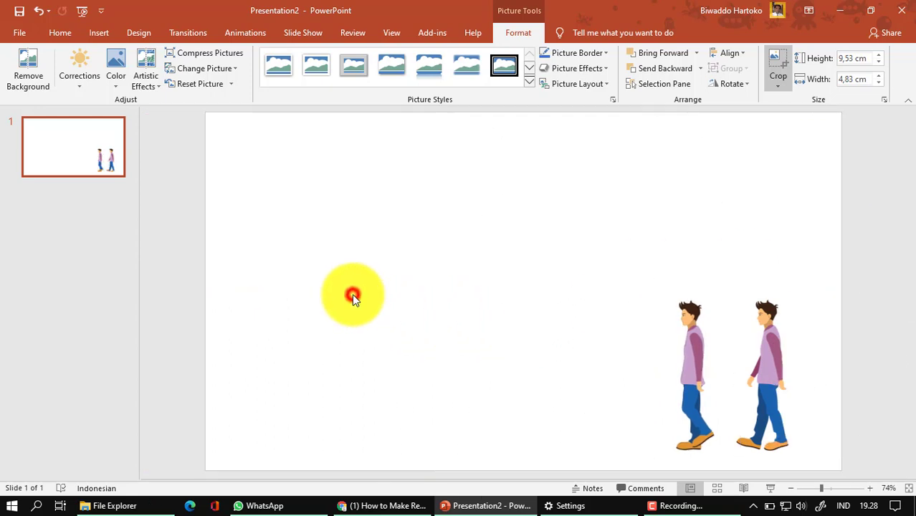
{"action": "left_click", "coordinate": [698, 370]}
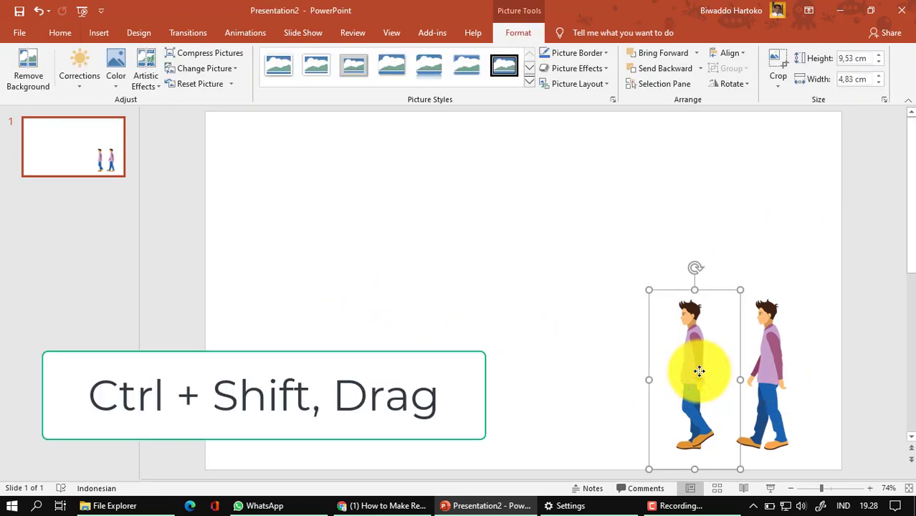
Step: Ctrl+Shift-drag a level third copy of the boy to the left of the pair
{"action": "left_click_drag", "start_coordinate": [698, 371], "coordinate": [652, 376]}
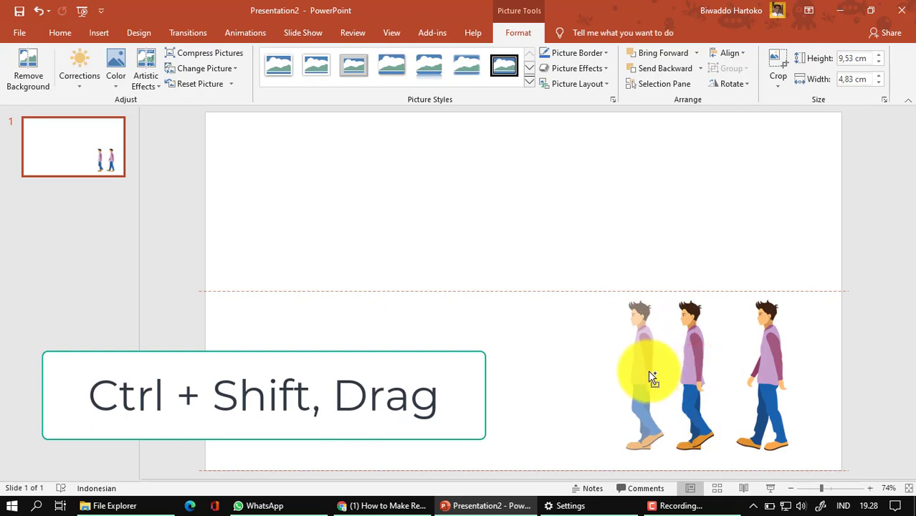
{"action": "left_click_drag", "start_coordinate": [649, 372], "coordinate": [644, 372]}
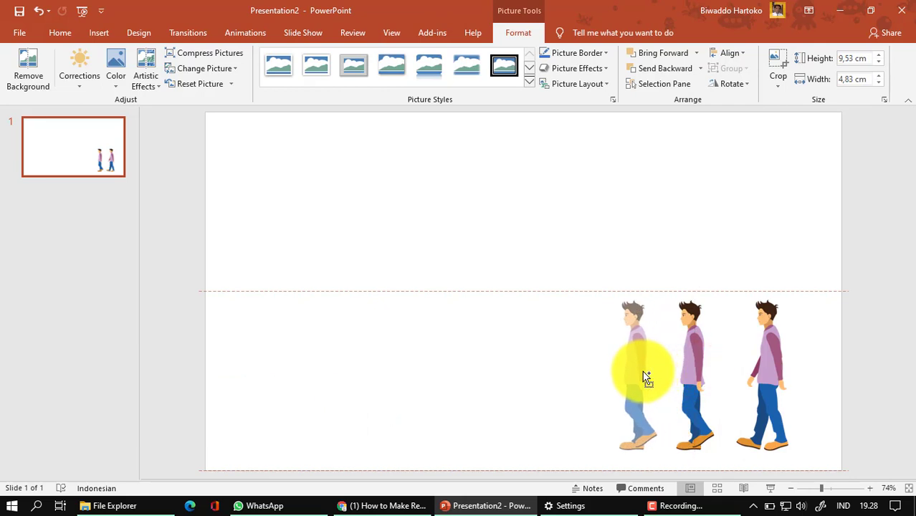
{"action": "left_click_drag", "start_coordinate": [638, 372], "coordinate": [636, 371]}
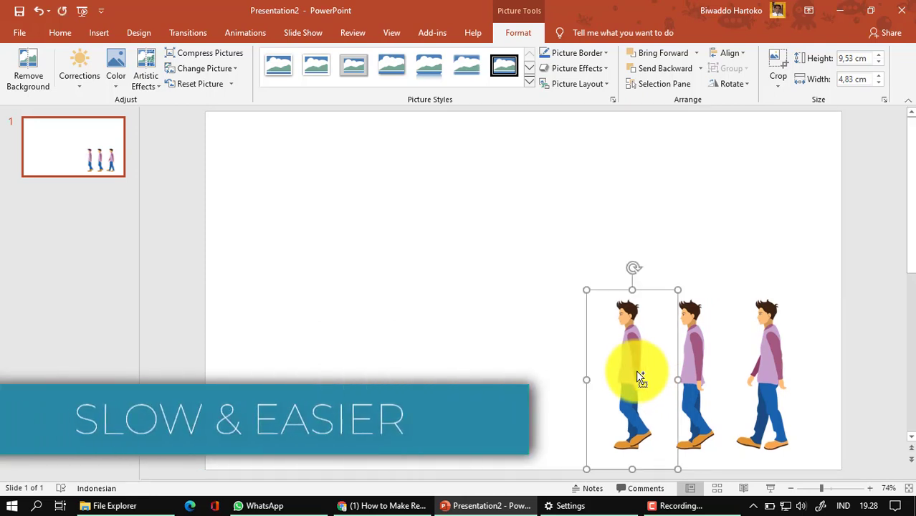
Step: Re-crop the leftmost figure to frame a different stride pose from the sprite sheet
{"action": "left_click", "coordinate": [776, 59]}
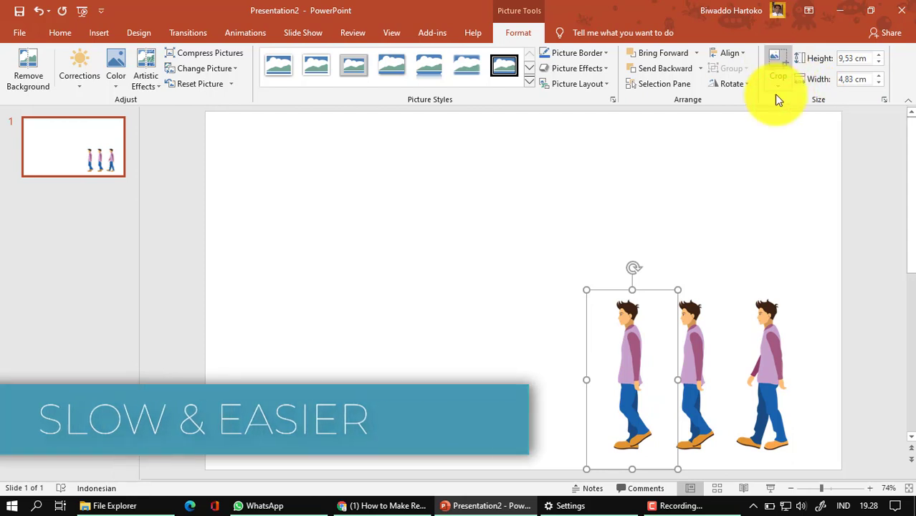
{"action": "left_click", "coordinate": [775, 63]}
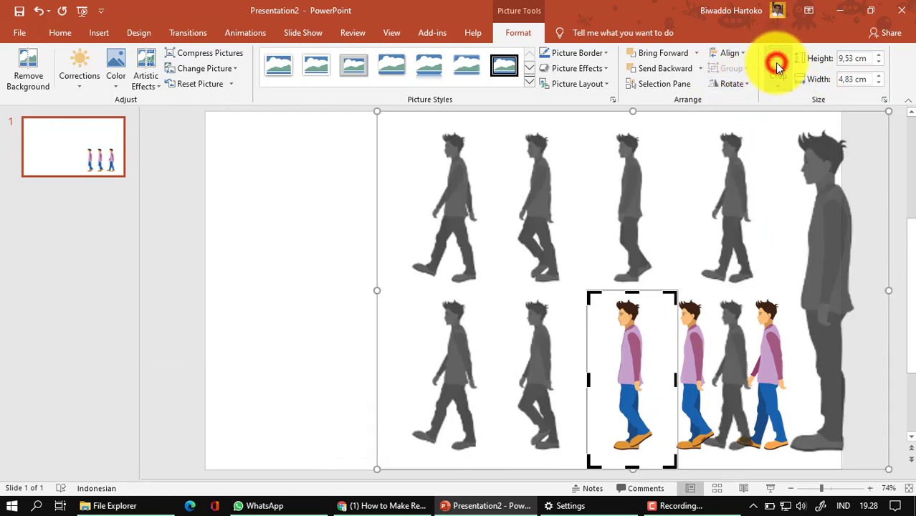
{"action": "left_click_drag", "start_coordinate": [695, 240], "coordinate": [788, 239]}
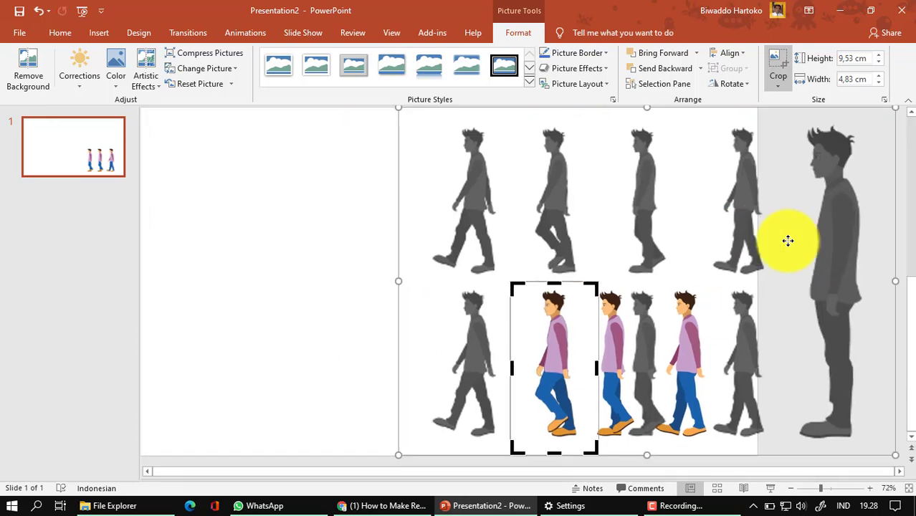
{"action": "left_click", "coordinate": [306, 286]}
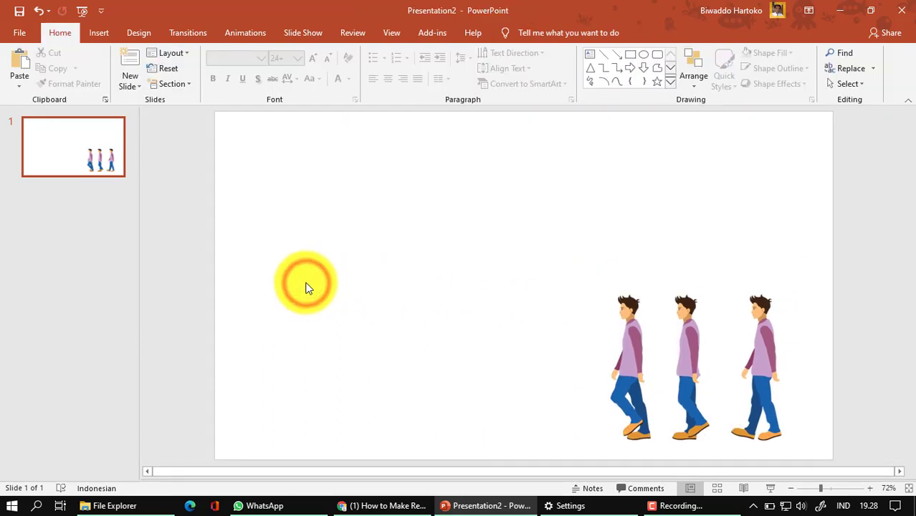
Step: Duplicate the leftmost figure further left and re-crop the copy to the next stride pose
{"action": "left_click", "coordinate": [635, 362]}
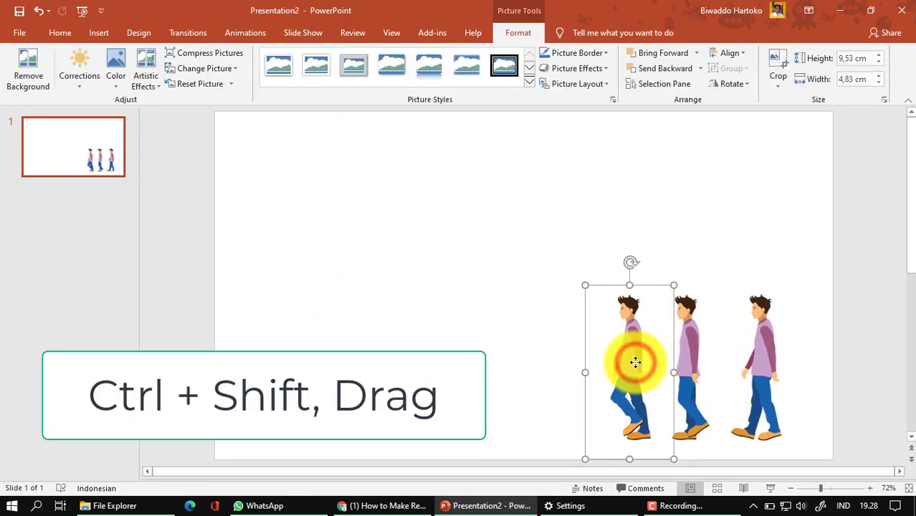
{"action": "left_click_drag", "start_coordinate": [633, 364], "coordinate": [573, 367]}
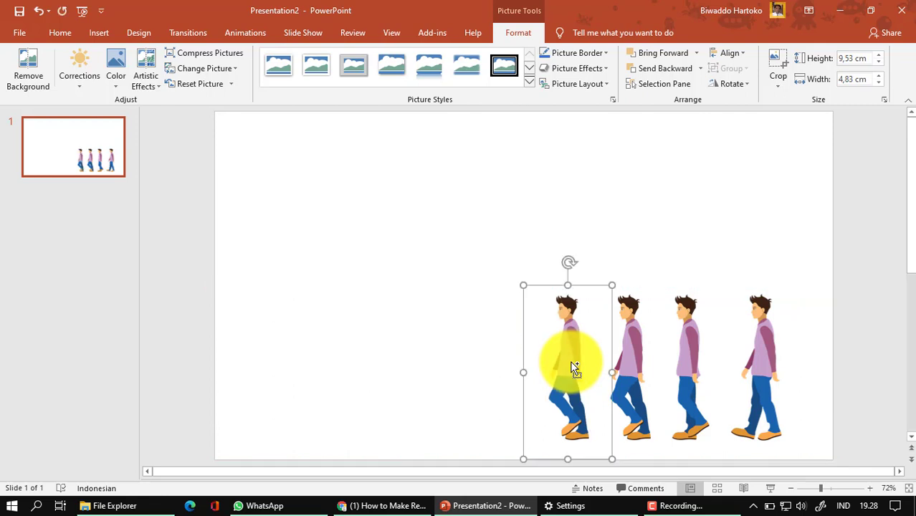
{"action": "left_click", "coordinate": [777, 61]}
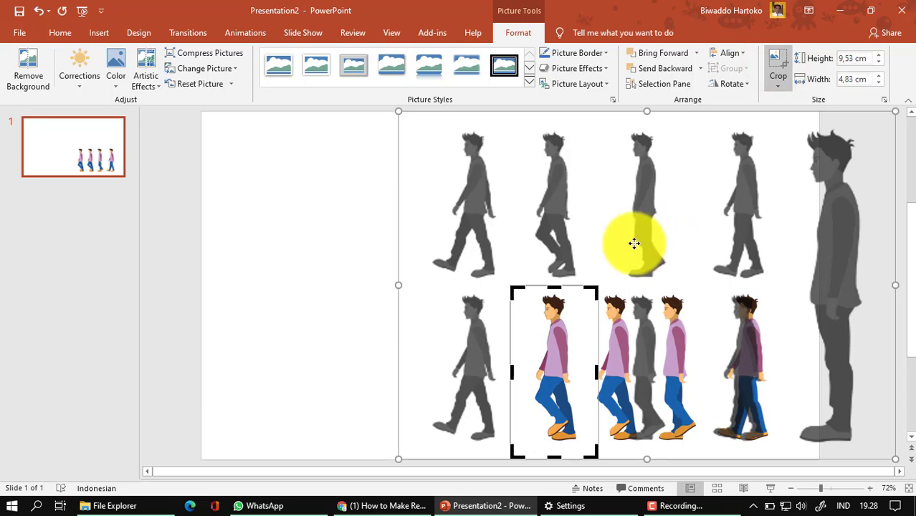
{"action": "left_click_drag", "start_coordinate": [635, 243], "coordinate": [714, 245]}
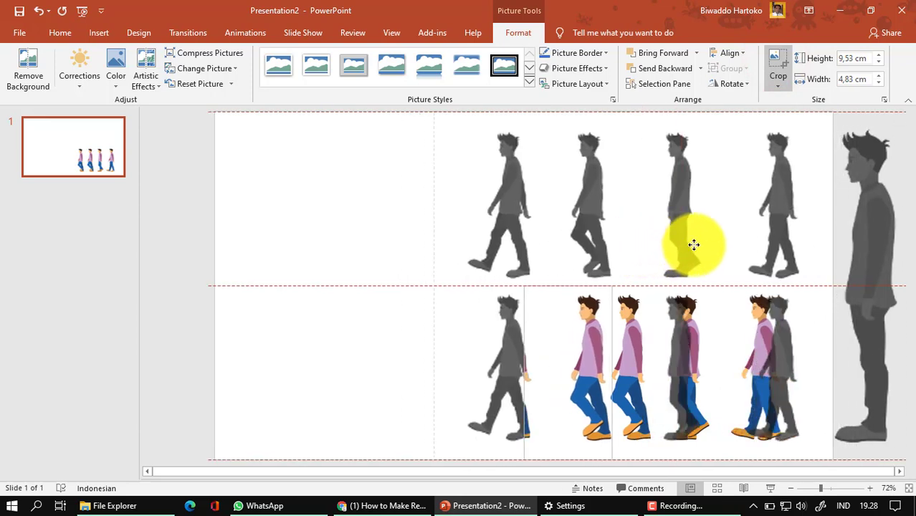
{"action": "left_click_drag", "start_coordinate": [714, 245], "coordinate": [734, 245]}
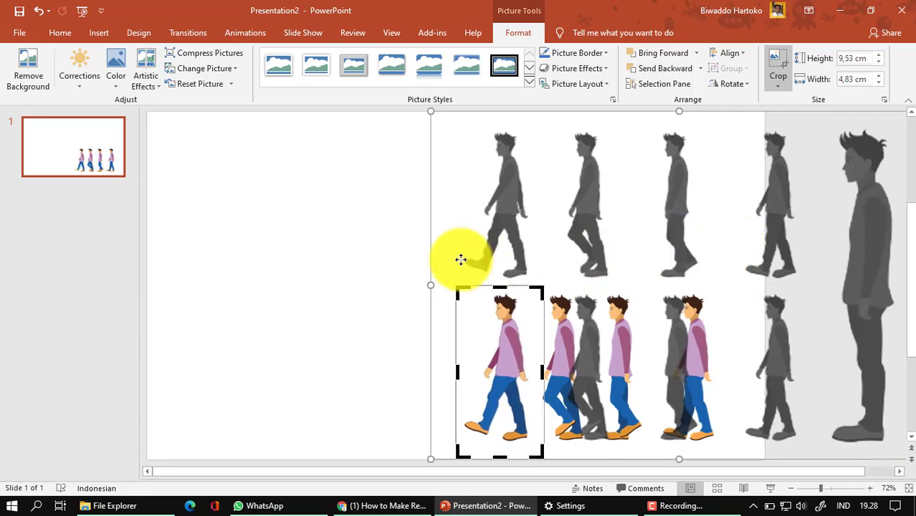
{"action": "left_click", "coordinate": [368, 261]}
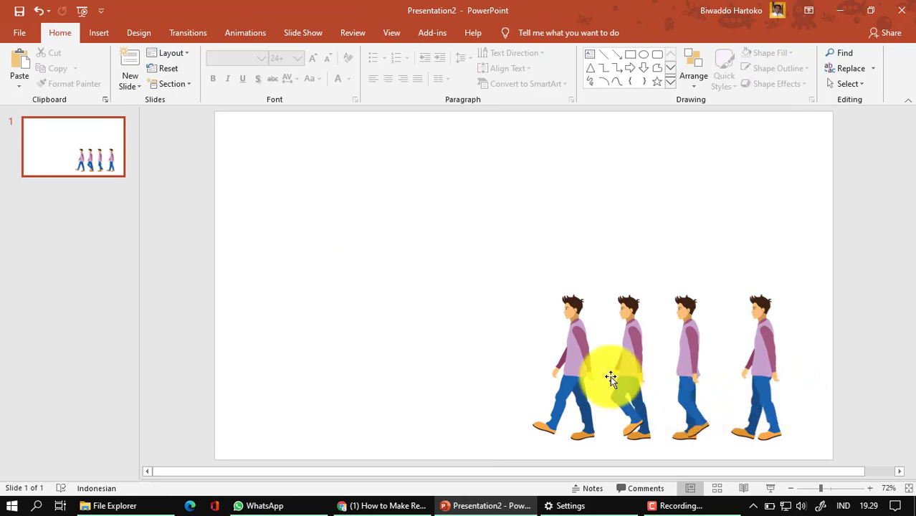
Step: Add a fifth level copy at the row's left end, re-cropped to another stride pose
{"action": "left_click", "coordinate": [573, 365]}
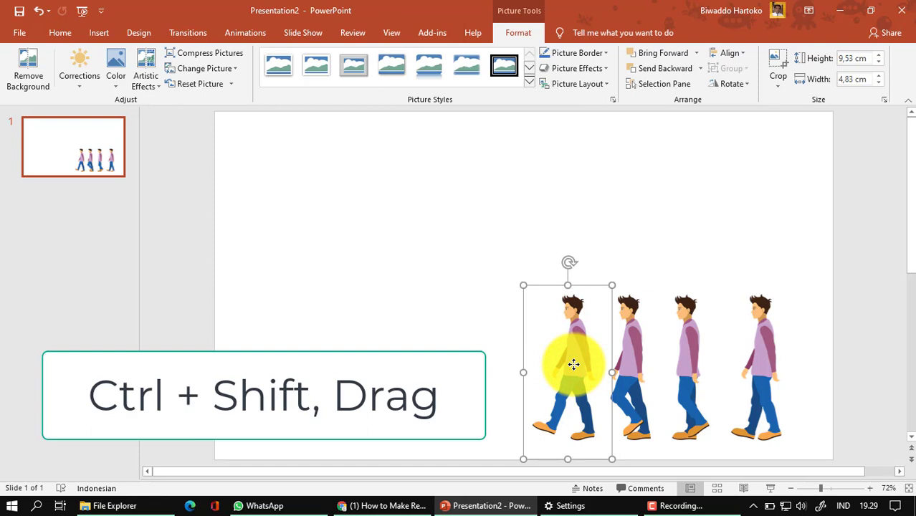
{"action": "left_click_drag", "start_coordinate": [575, 369], "coordinate": [499, 367]}
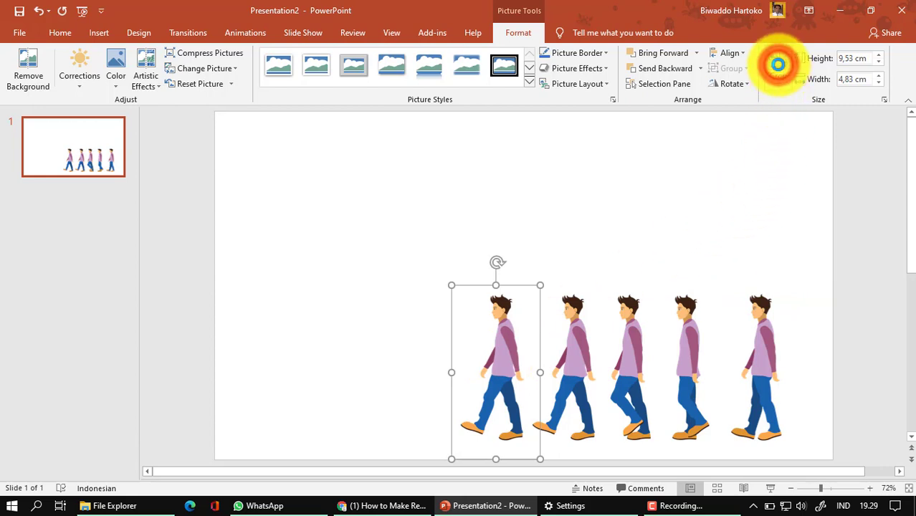
{"action": "left_click", "coordinate": [774, 64]}
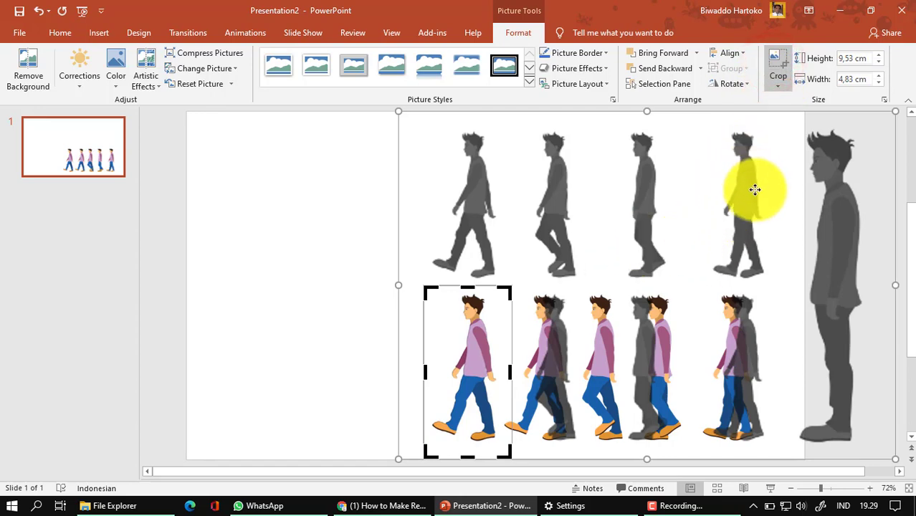
{"action": "mouse_move", "coordinate": [755, 181]}
{"action": "left_mouse_down"}
{"action": "mouse_move", "coordinate": [541, 303]}
{"action": "mouse_move", "coordinate": [506, 344]}
{"action": "left_mouse_up"}
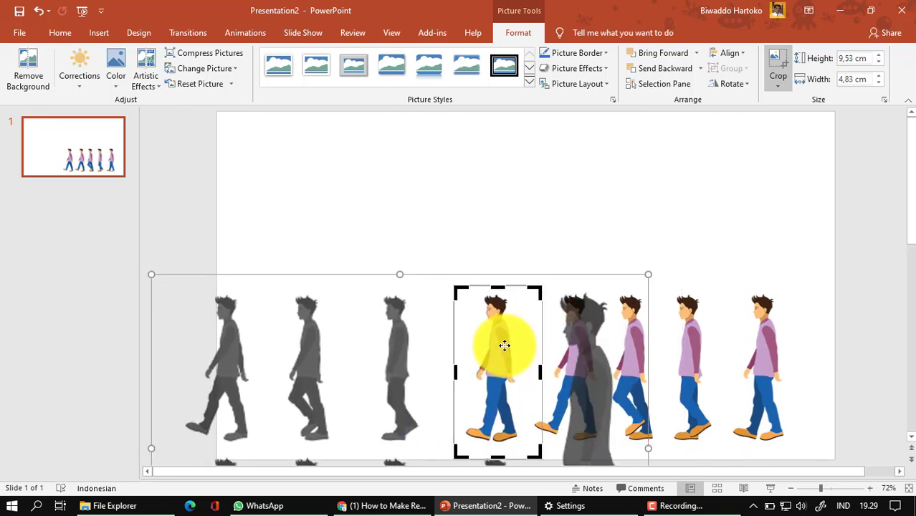
{"action": "left_click", "coordinate": [480, 228]}
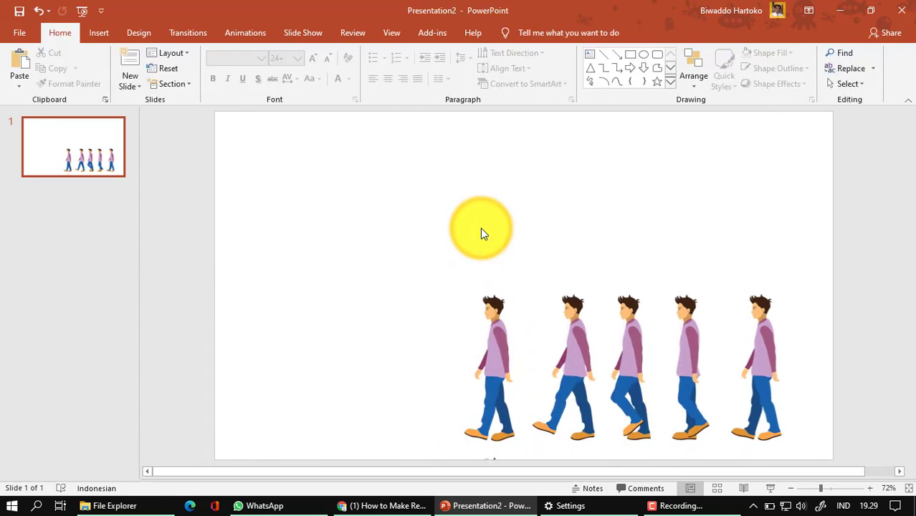
Step: Add a sixth copy heading the row, re-cropped to the next stride pose
{"action": "left_click", "coordinate": [503, 372]}
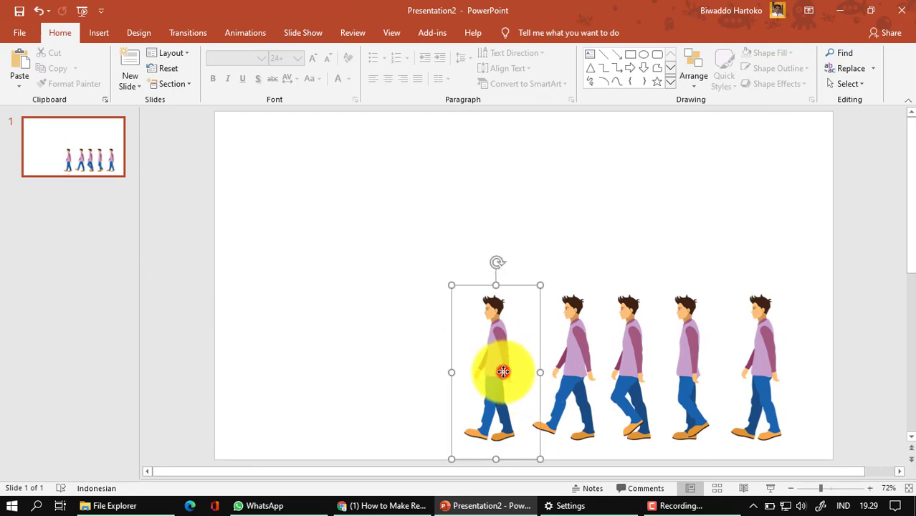
{"action": "mouse_move", "coordinate": [503, 371]}
{"action": "left_mouse_down"}
{"action": "mouse_move", "coordinate": [435, 371]}
{"action": "mouse_move", "coordinate": [432, 349]}
{"action": "left_mouse_up"}
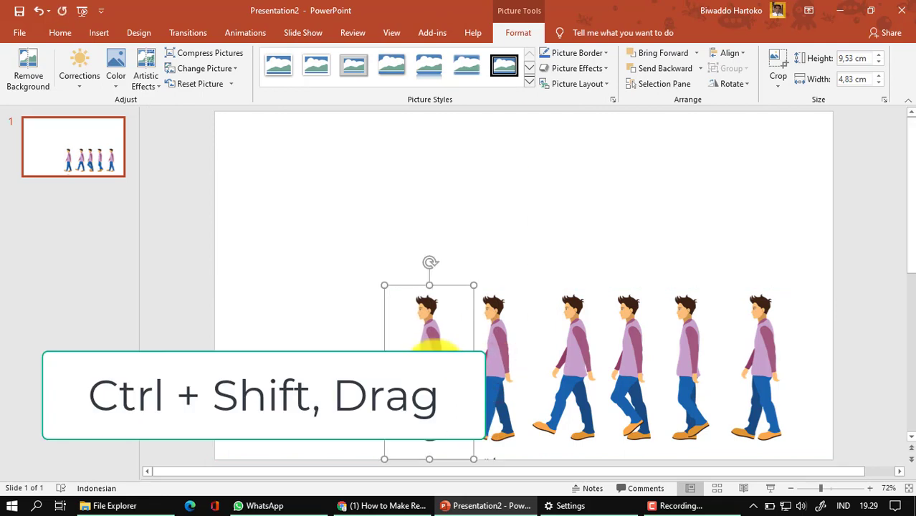
{"action": "left_click", "coordinate": [775, 61]}
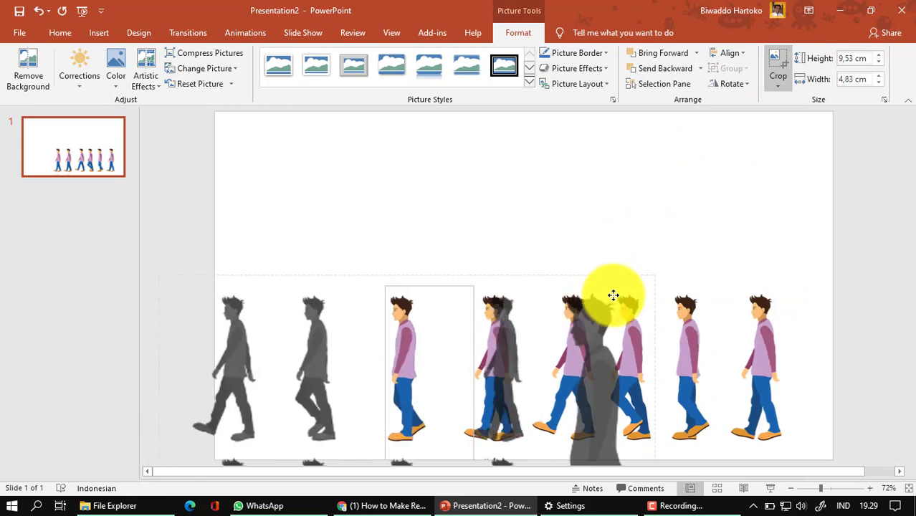
{"action": "mouse_move", "coordinate": [597, 296]}
{"action": "left_mouse_down"}
{"action": "mouse_move", "coordinate": [662, 296]}
{"action": "mouse_move", "coordinate": [634, 296]}
{"action": "left_mouse_up"}
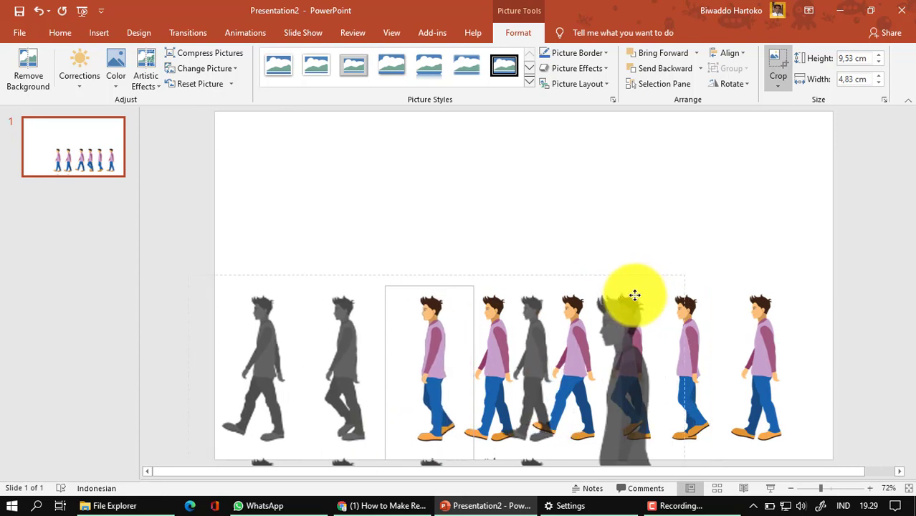
{"action": "left_click_drag", "start_coordinate": [634, 295], "coordinate": [634, 296]}
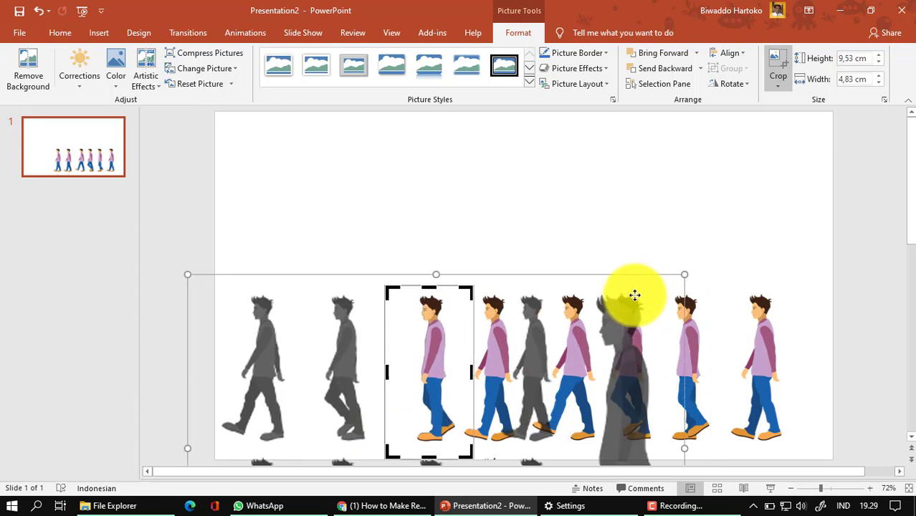
{"action": "left_click", "coordinate": [537, 202]}
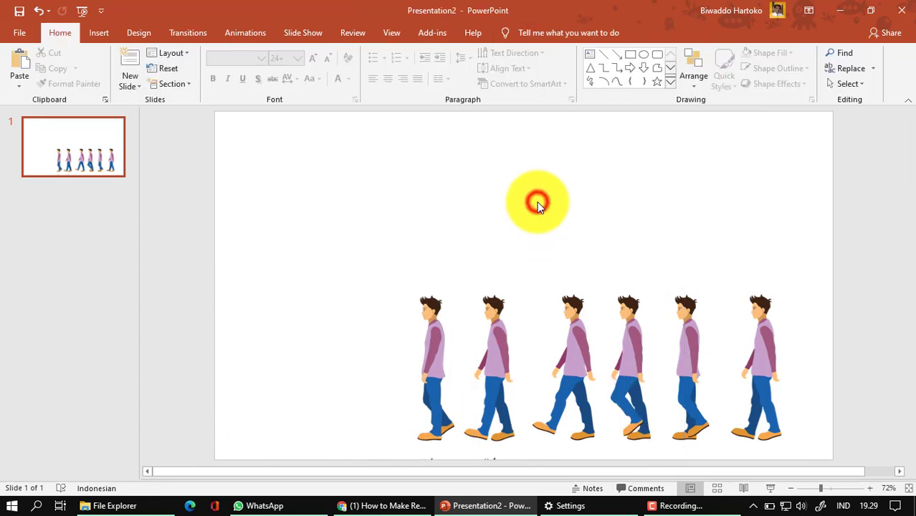
{"action": "left_click", "coordinate": [445, 352]}
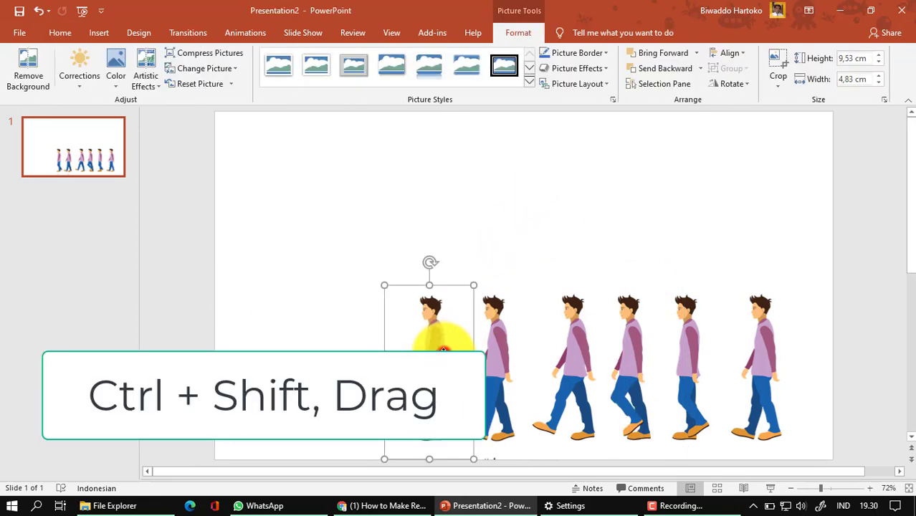
Step: Copy the leftmost walking figure to the row's left end and re-crop it to the next stride pose
{"action": "left_click_drag", "start_coordinate": [443, 351], "coordinate": [382, 350]}
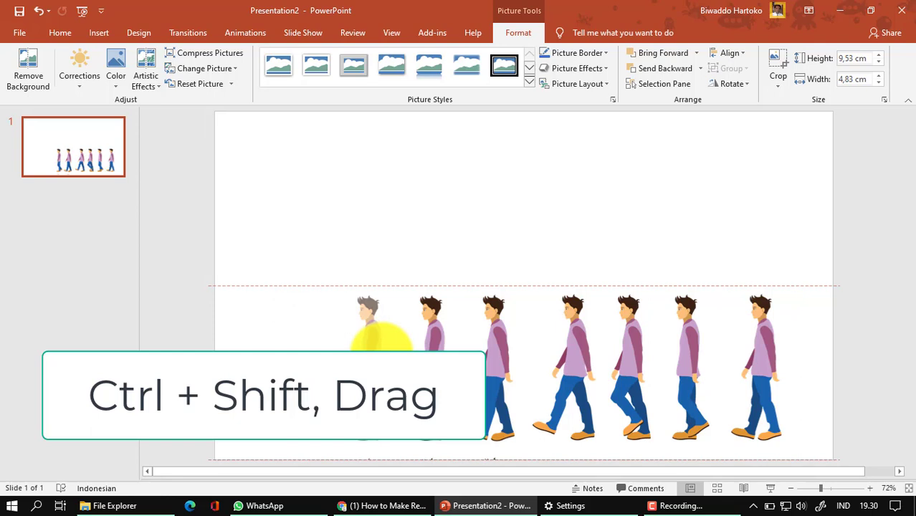
{"action": "left_click_drag", "start_coordinate": [382, 351], "coordinate": [384, 358]}
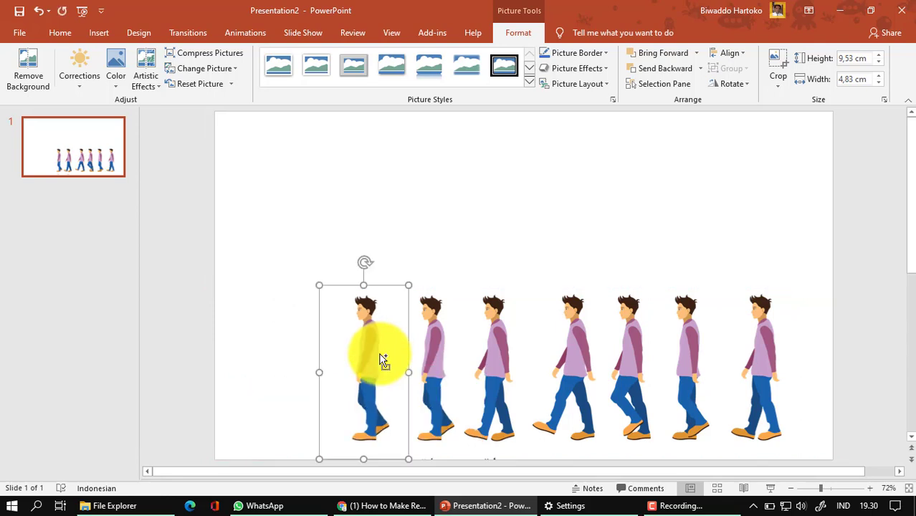
{"action": "left_click", "coordinate": [777, 56]}
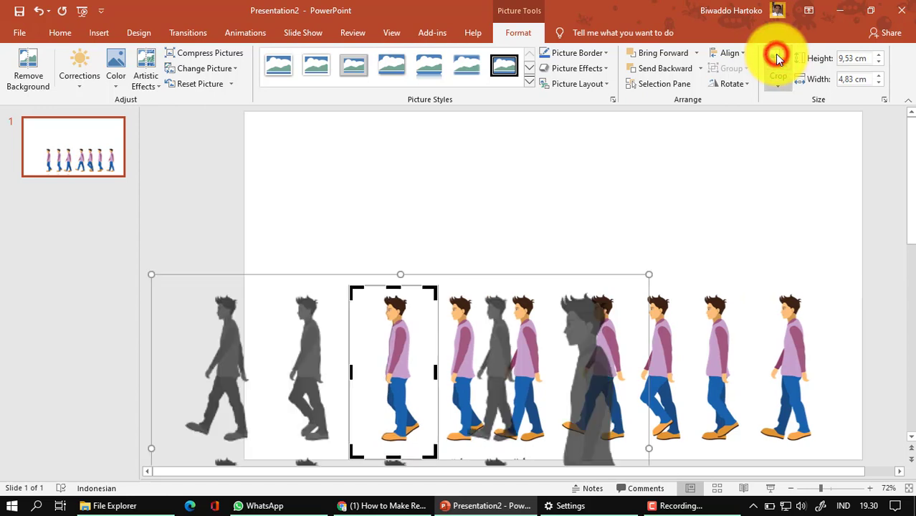
{"action": "left_click_drag", "start_coordinate": [574, 280], "coordinate": [632, 278]}
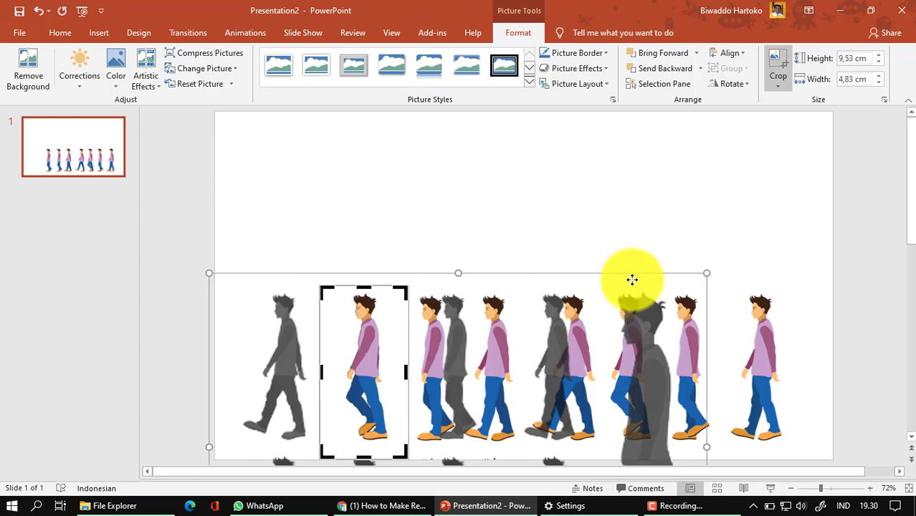
{"action": "left_click", "coordinate": [641, 219]}
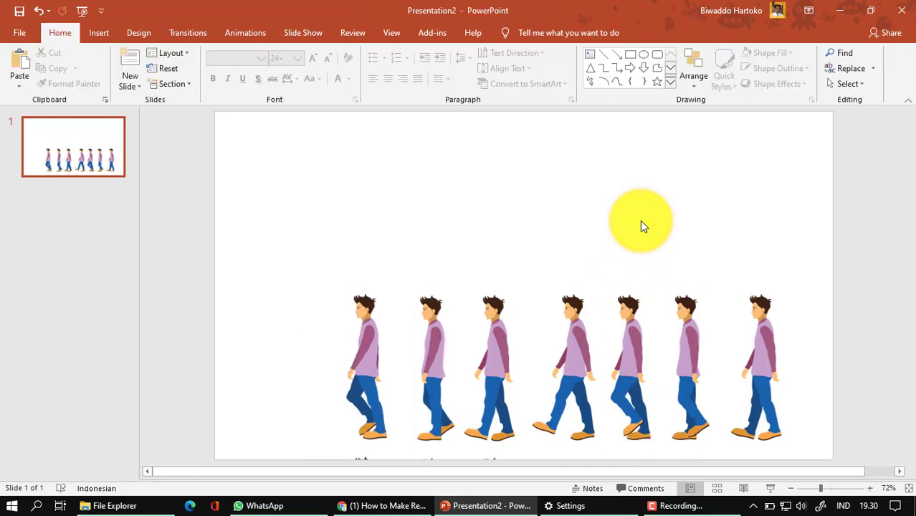
{"action": "left_click", "coordinate": [360, 365]}
Step: Duplicate the first figure further left and shift its crop to a fresh stride pose
{"action": "double_click", "coordinate": [361, 365]}
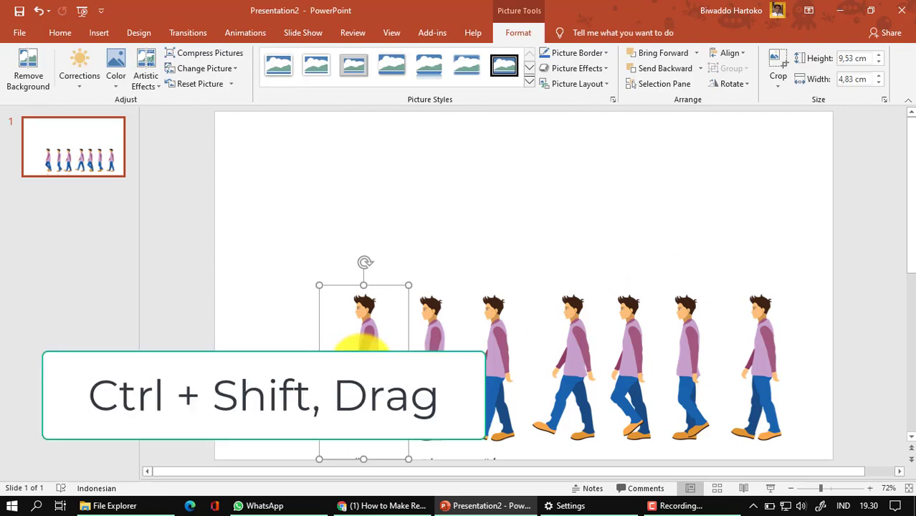
{"action": "left_click_drag", "start_coordinate": [362, 358], "coordinate": [286, 359]}
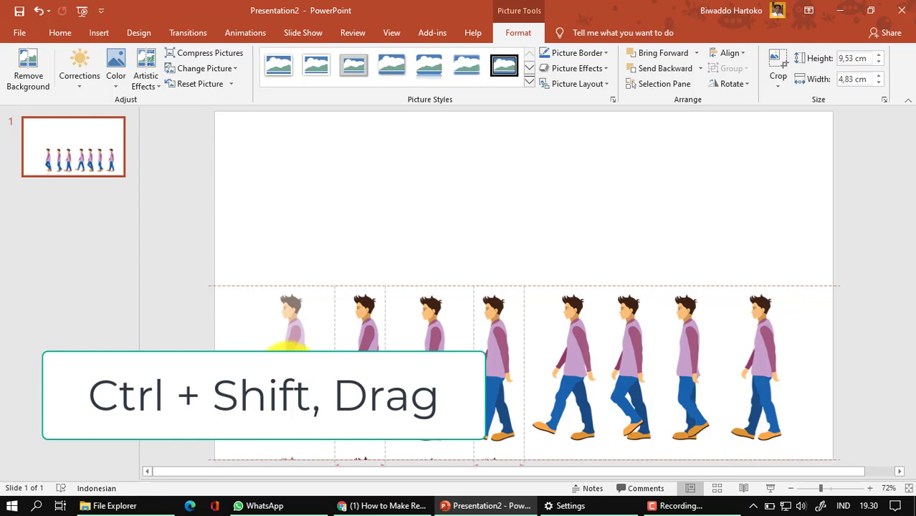
{"action": "left_click_drag", "start_coordinate": [290, 367], "coordinate": [290, 369]}
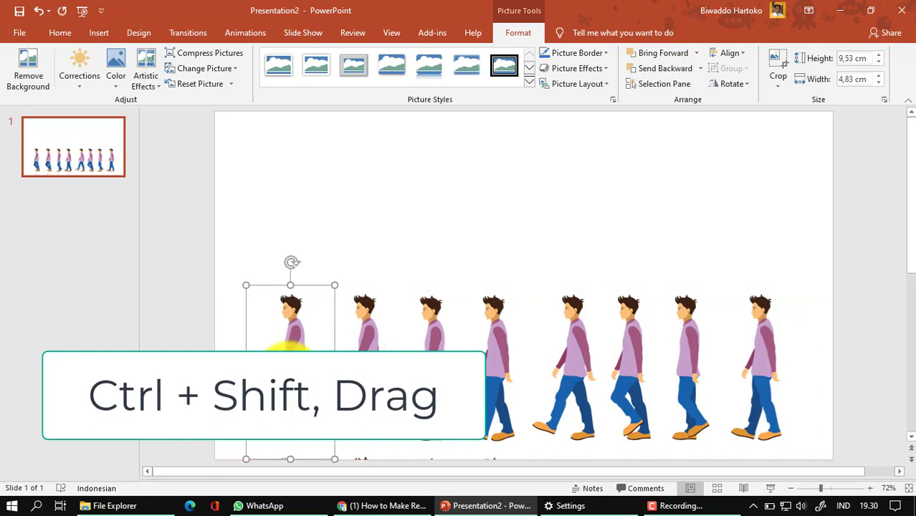
{"action": "left_click", "coordinate": [775, 61]}
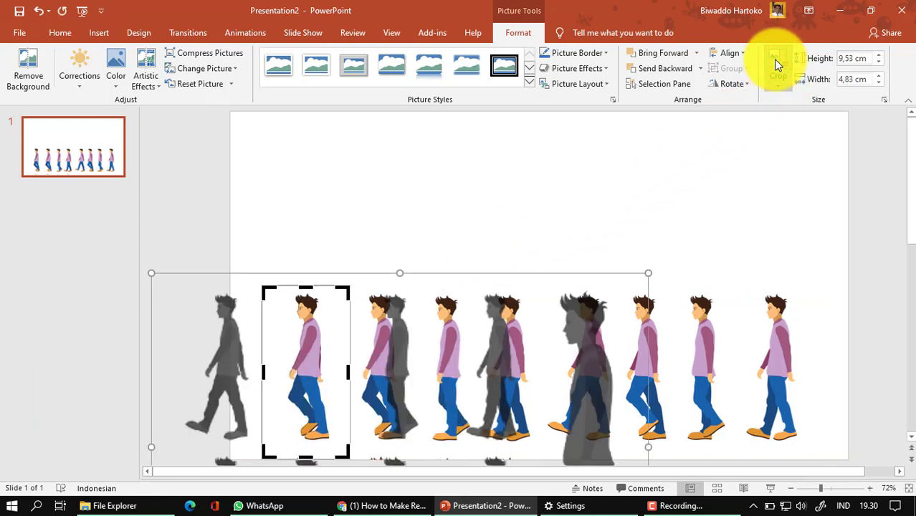
{"action": "left_click_drag", "start_coordinate": [549, 296], "coordinate": [614, 296]}
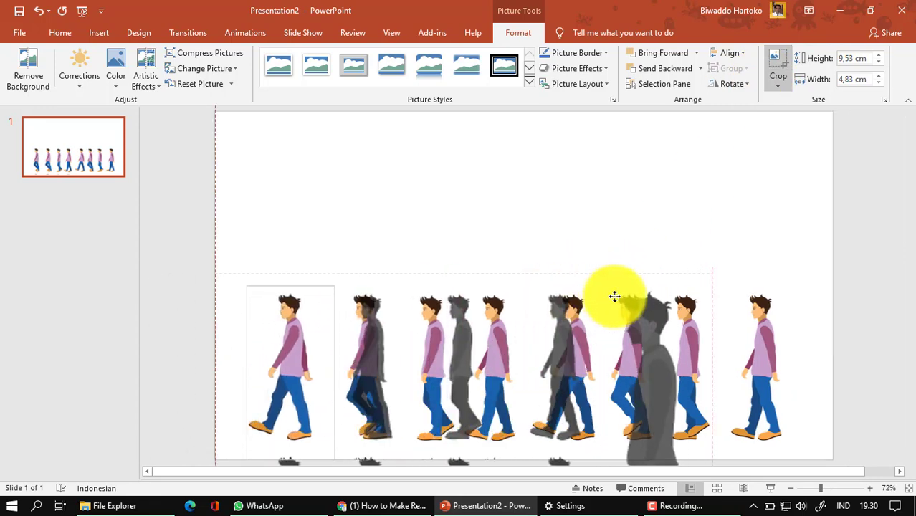
{"action": "left_click", "coordinate": [648, 230]}
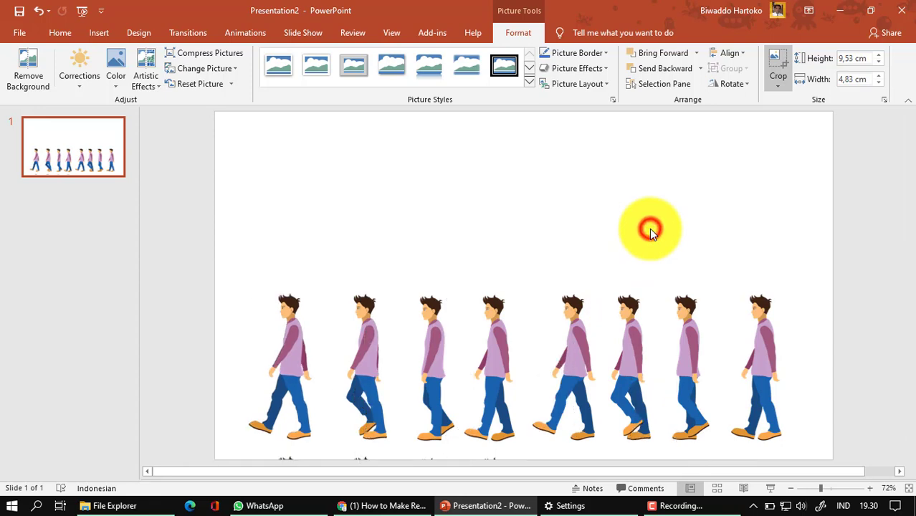
Step: Select each of the eight walking figures in turn, from rightmost to leftmost
{"action": "left_click", "coordinate": [770, 336]}
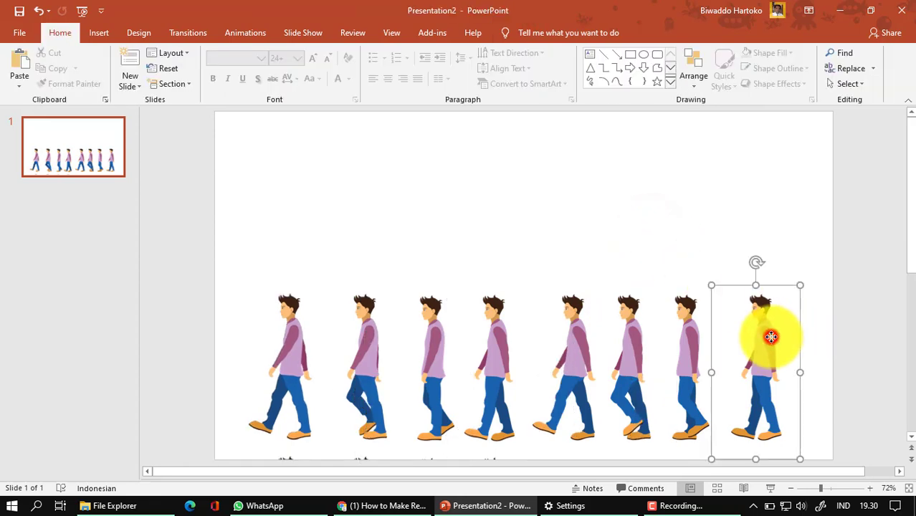
{"action": "left_click", "coordinate": [688, 339]}
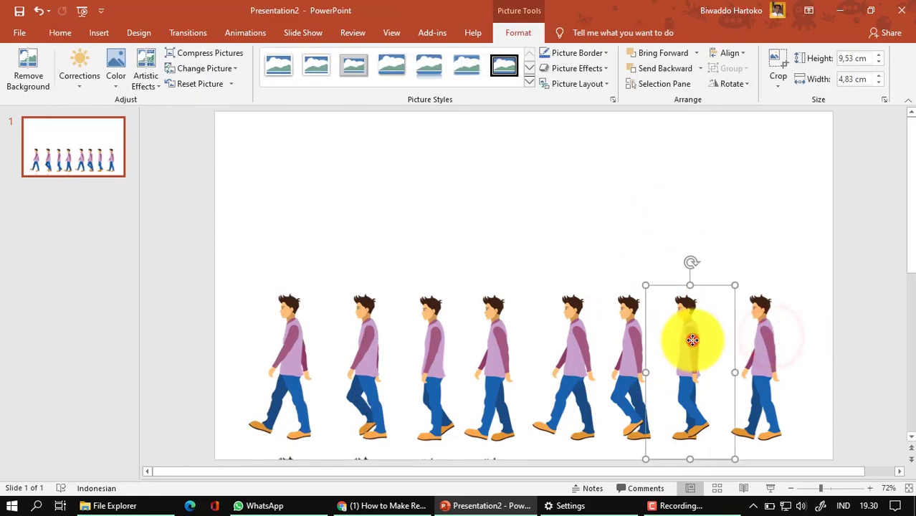
{"action": "left_click", "coordinate": [641, 345]}
{"action": "left_click", "coordinate": [579, 347]}
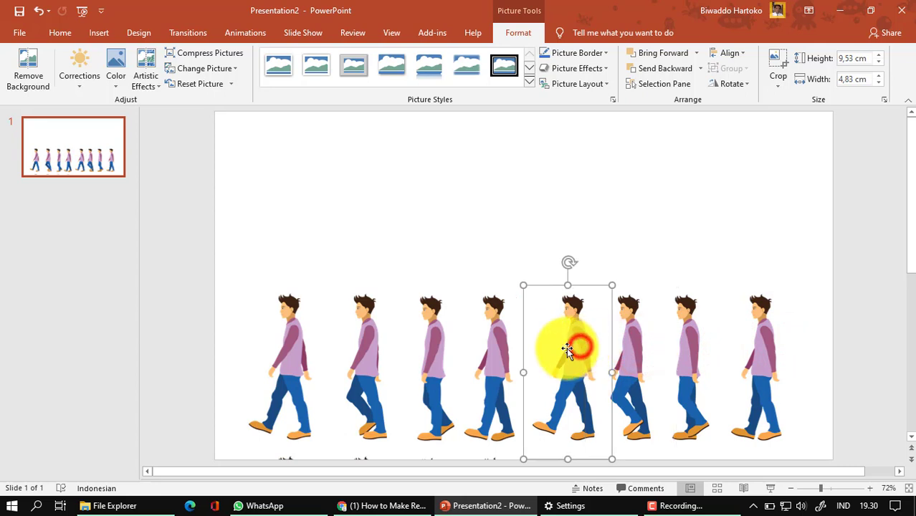
{"action": "left_click", "coordinate": [496, 348]}
{"action": "left_click", "coordinate": [424, 347]}
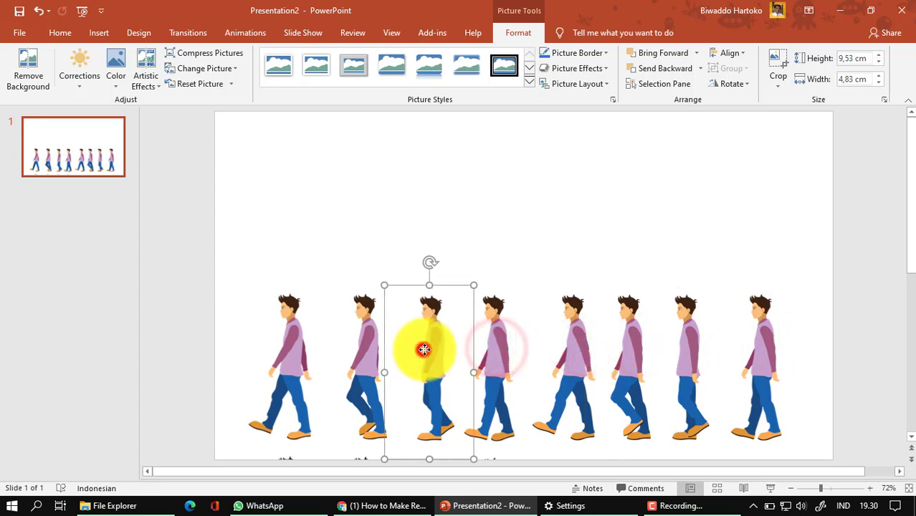
{"action": "left_click", "coordinate": [376, 351]}
{"action": "left_click", "coordinate": [306, 349]}
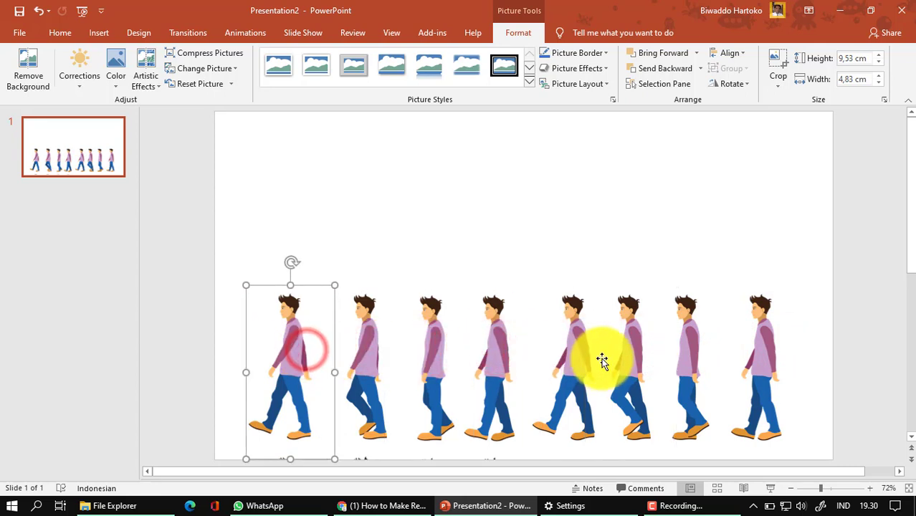
Step: Shift the first seven figures slightly right so the row is evenly spaced
{"action": "left_click_drag", "start_coordinate": [681, 370], "coordinate": [697, 370]}
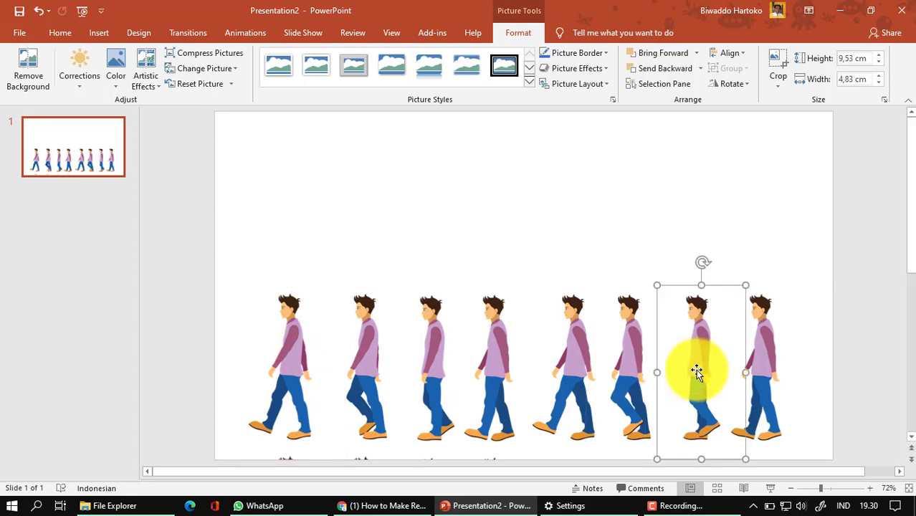
{"action": "left_click_drag", "start_coordinate": [630, 370], "coordinate": [642, 370]}
{"action": "left_click_drag", "start_coordinate": [570, 372], "coordinate": [577, 367]}
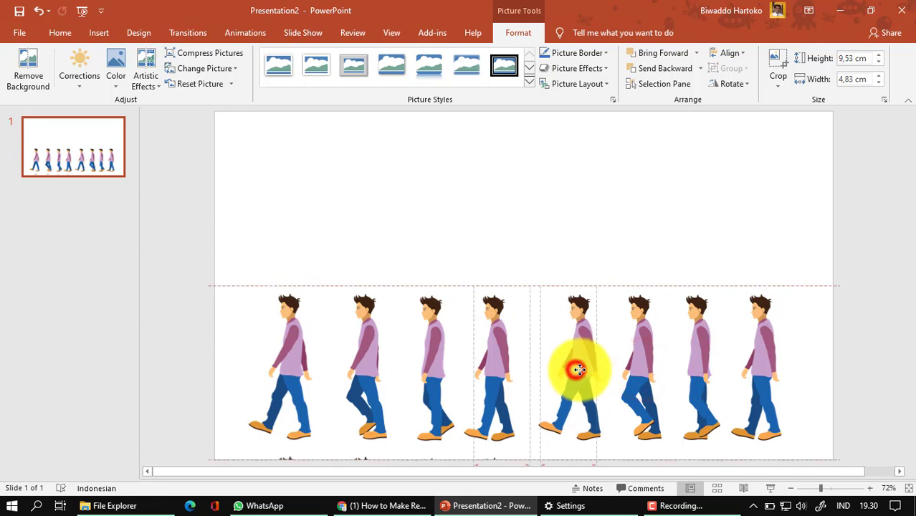
{"action": "left_click_drag", "start_coordinate": [498, 366], "coordinate": [527, 367]}
{"action": "left_click_drag", "start_coordinate": [446, 368], "coordinate": [467, 367]}
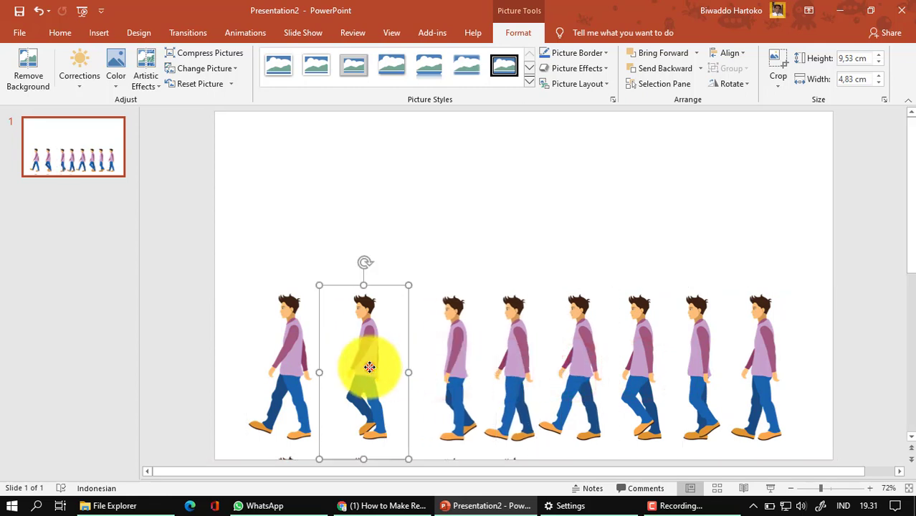
{"action": "left_click_drag", "start_coordinate": [367, 367], "coordinate": [393, 368]}
{"action": "left_click_drag", "start_coordinate": [302, 360], "coordinate": [344, 363]}
{"action": "left_click", "coordinate": [653, 226]}
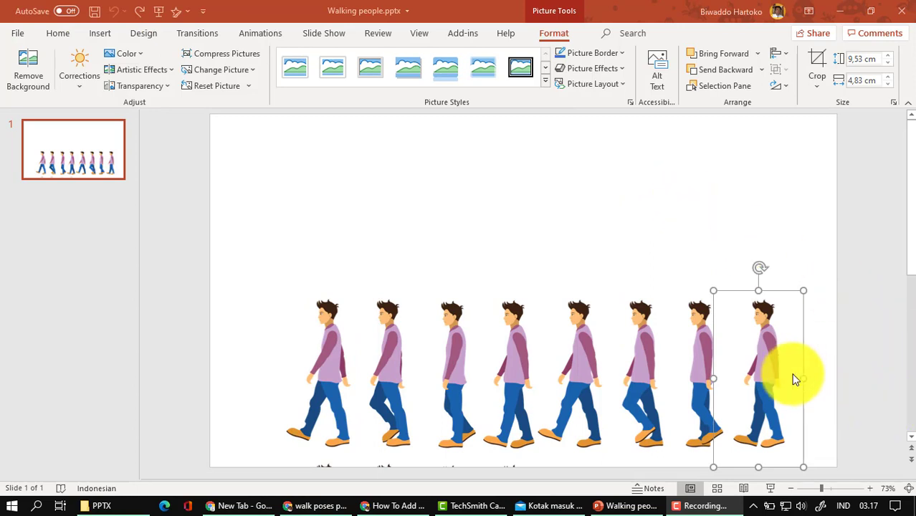
Step: Lift the last walking figure above the row and give it an Appear entrance
{"action": "left_click_drag", "start_coordinate": [764, 351], "coordinate": [764, 236]}
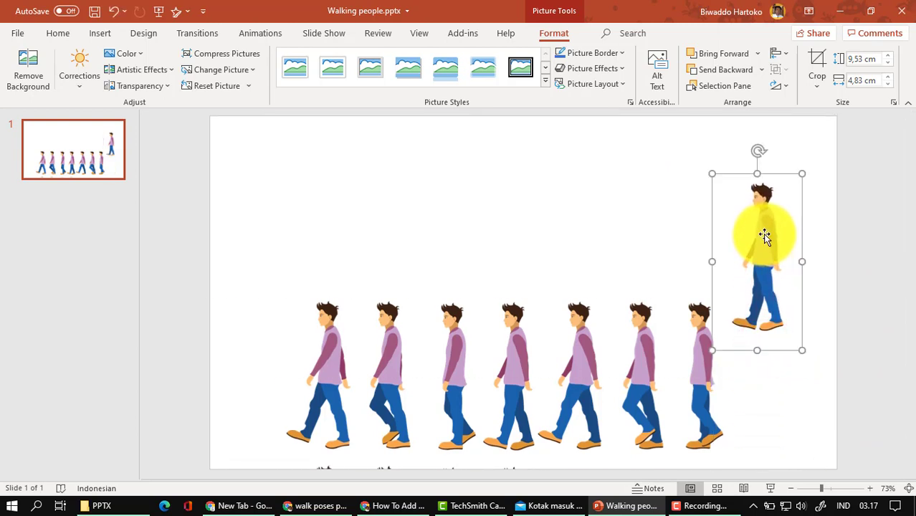
{"action": "left_click", "coordinate": [264, 32]}
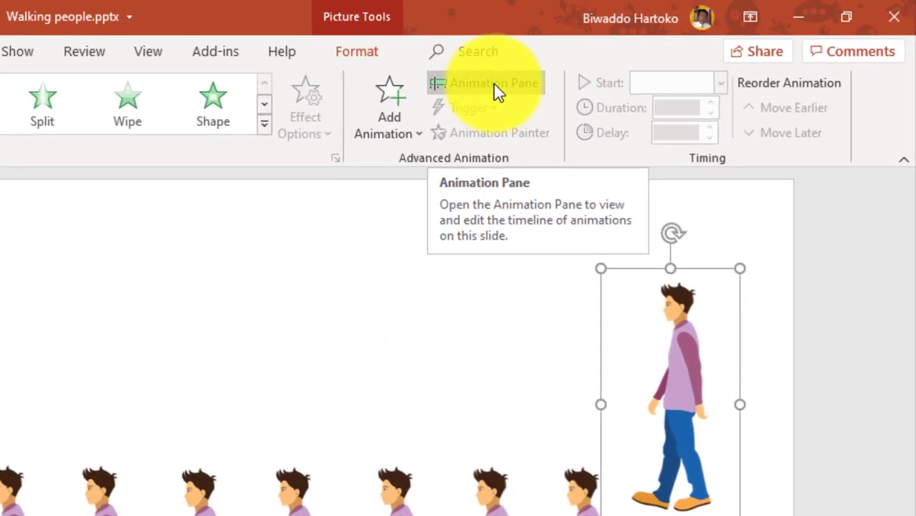
{"action": "left_click", "coordinate": [493, 84]}
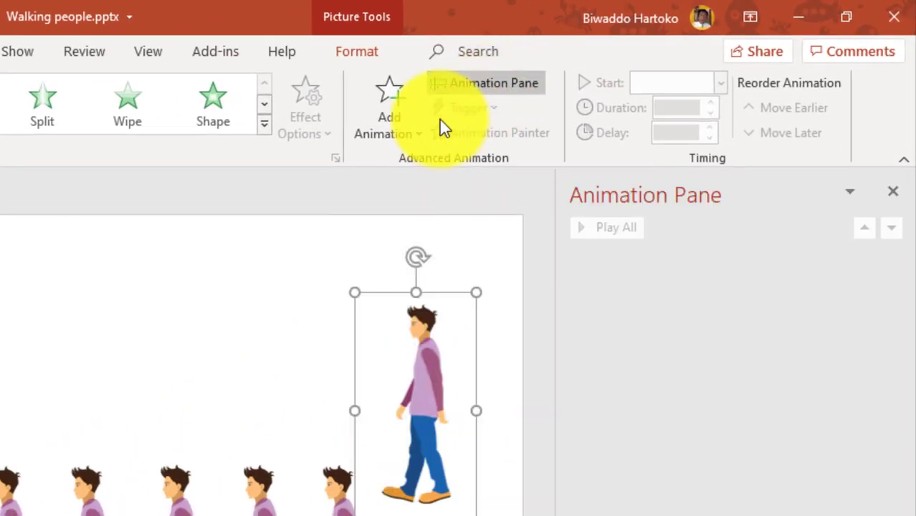
{"action": "left_click", "coordinate": [410, 137]}
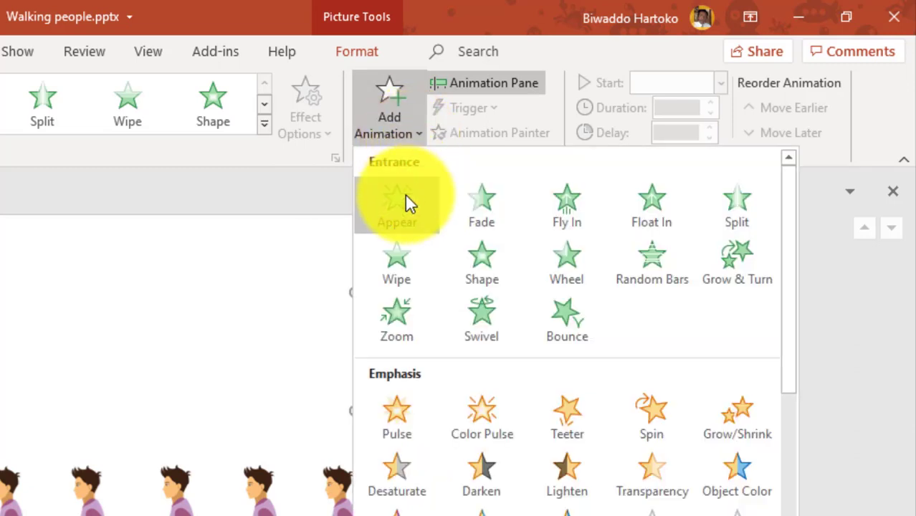
{"action": "left_click", "coordinate": [405, 201]}
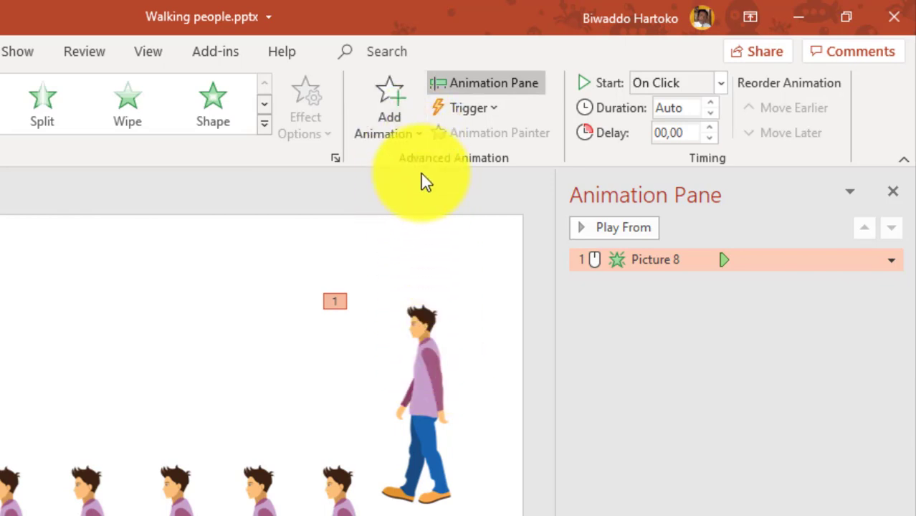
Step: Add a Disappear exit to the raised figure and shift it slightly right
{"action": "left_click", "coordinate": [410, 135]}
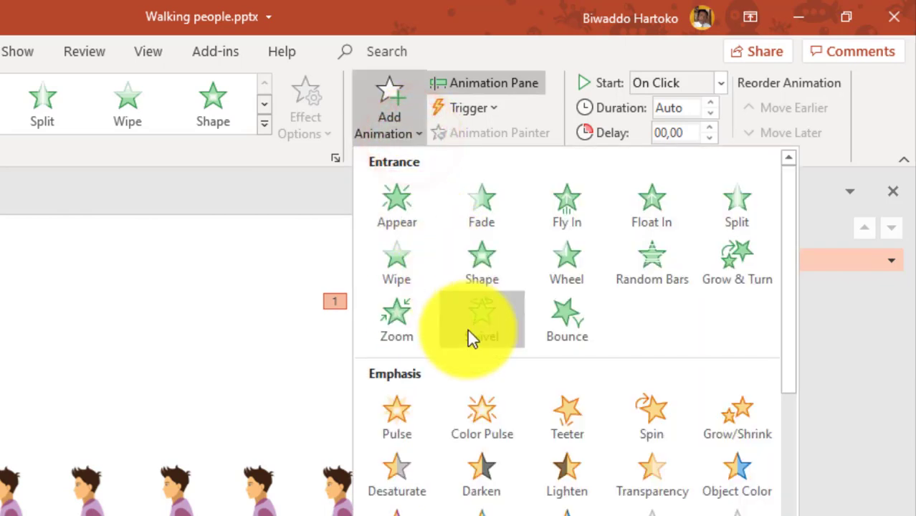
{"action": "scroll", "coordinate": [464, 358], "scroll_direction": "down", "scroll_amount": 3}
{"action": "scroll", "coordinate": [455, 390], "scroll_direction": "down", "scroll_amount": 3}
{"action": "left_click", "coordinate": [402, 343]}
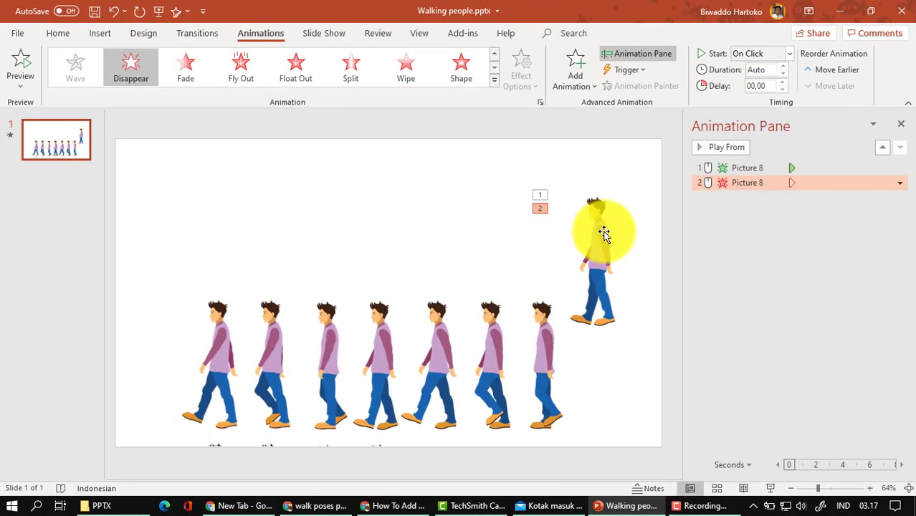
{"action": "left_click_drag", "start_coordinate": [602, 233], "coordinate": [625, 231]}
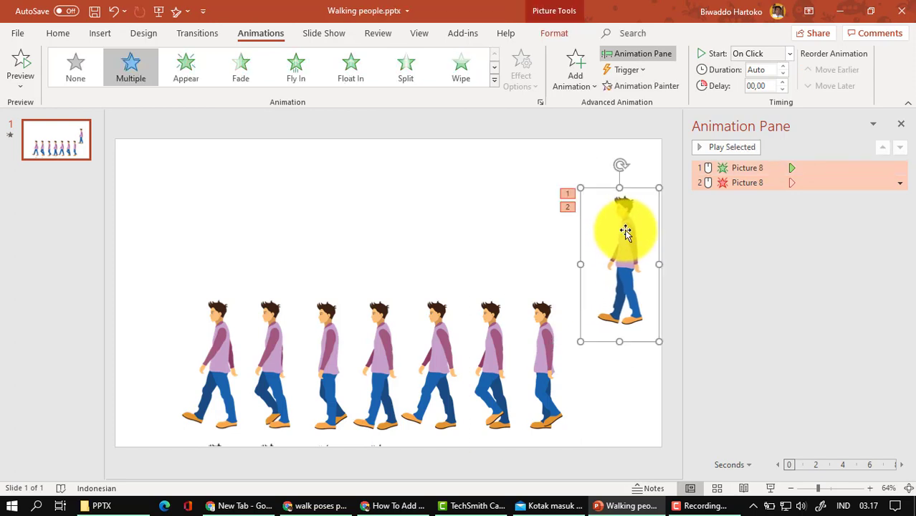
Step: Give the seventh figure Appear and Disappear animations and lift it beside the last figure
{"action": "left_click", "coordinate": [553, 331]}
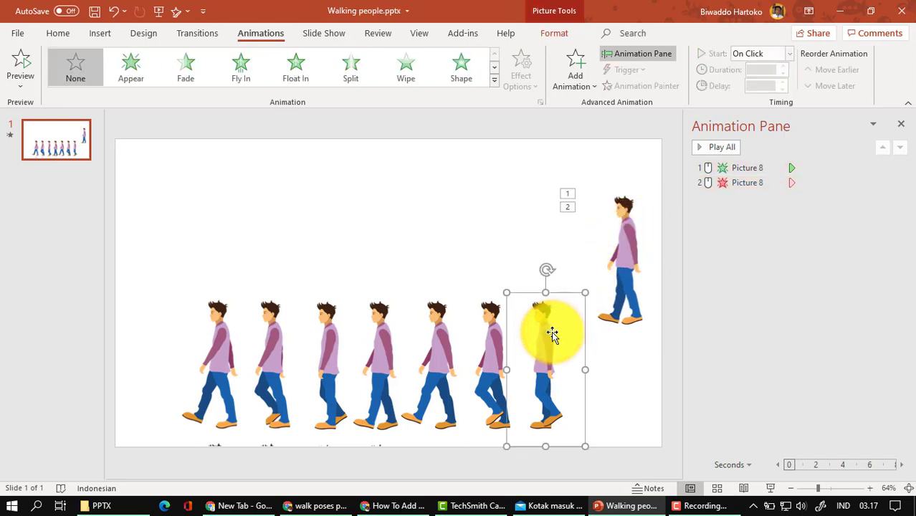
{"action": "left_click", "coordinate": [593, 84]}
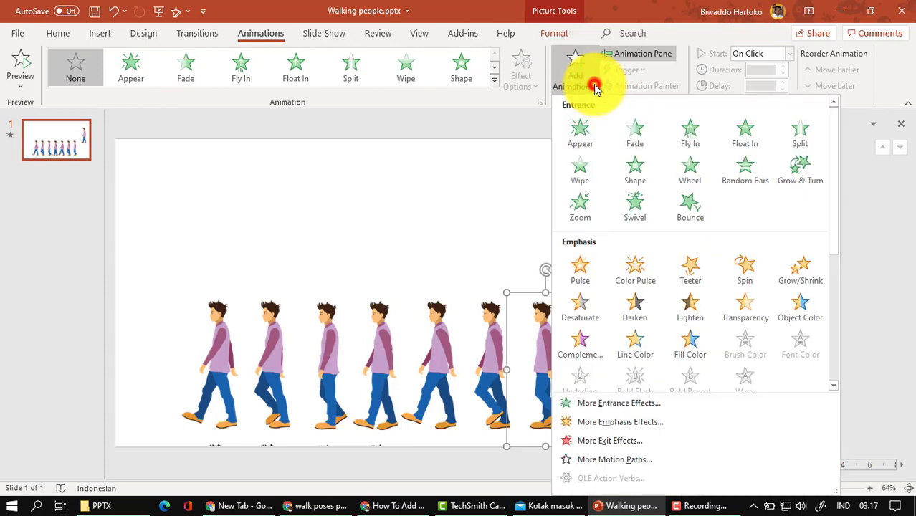
{"action": "left_click", "coordinate": [585, 132]}
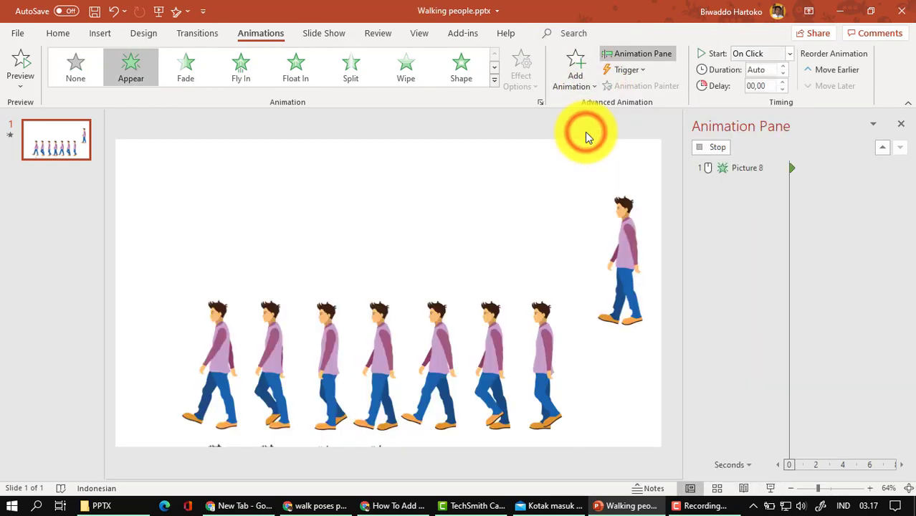
{"action": "left_click", "coordinate": [582, 85]}
{"action": "scroll", "coordinate": [588, 251], "scroll_direction": "down", "scroll_amount": 3}
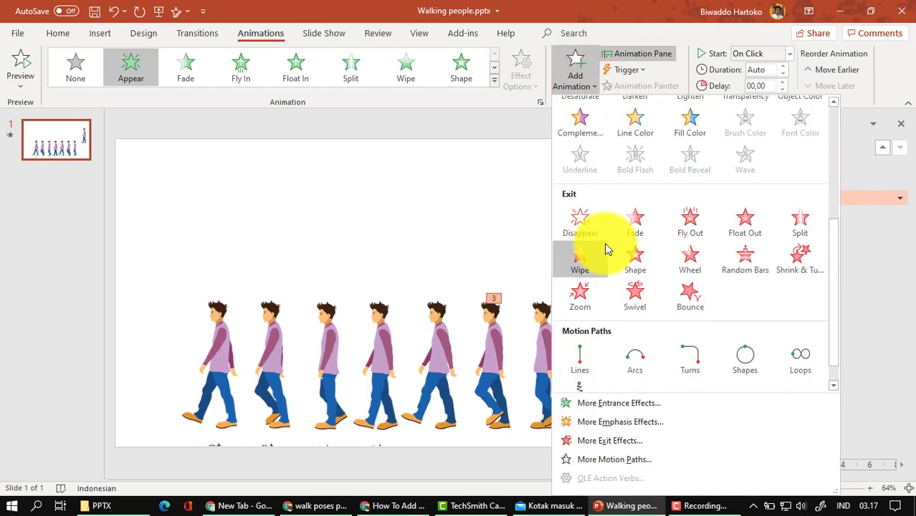
{"action": "left_click", "coordinate": [583, 235]}
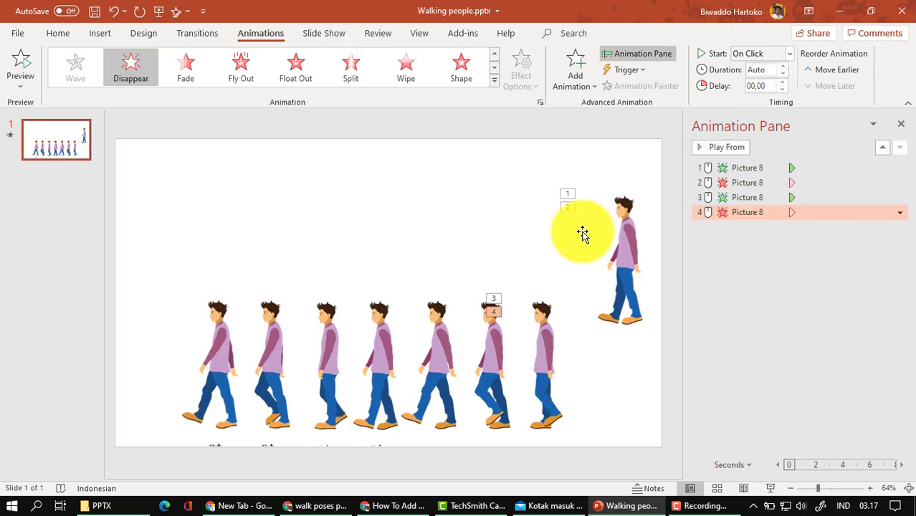
{"action": "left_click_drag", "start_coordinate": [547, 305], "coordinate": [579, 210]}
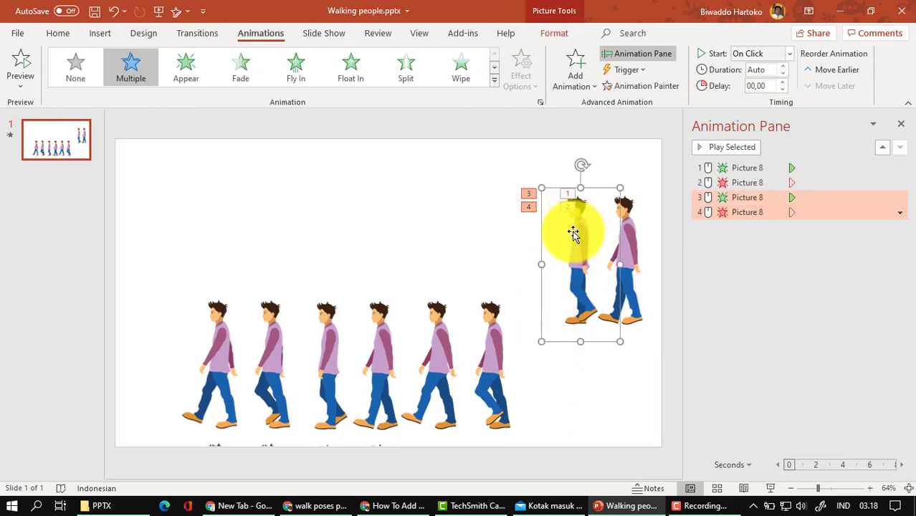
{"action": "left_click_drag", "start_coordinate": [578, 231], "coordinate": [601, 230]}
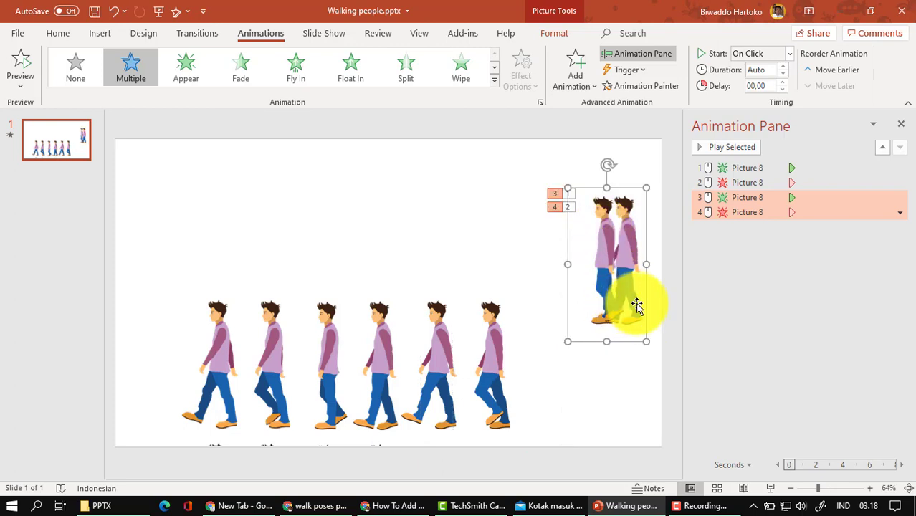
Step: Give the sixth figure Appear and Disappear animations and move it into the top-right group
{"action": "left_click", "coordinate": [498, 333]}
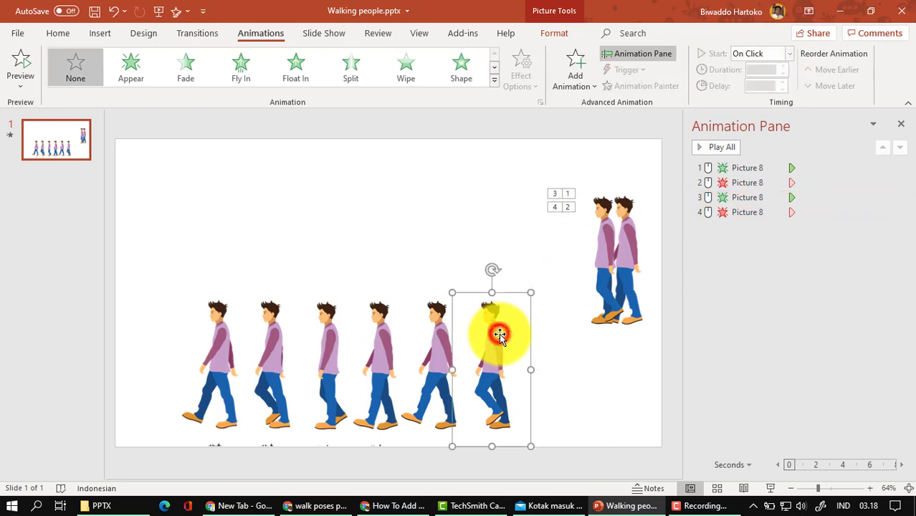
{"action": "left_click", "coordinate": [585, 88]}
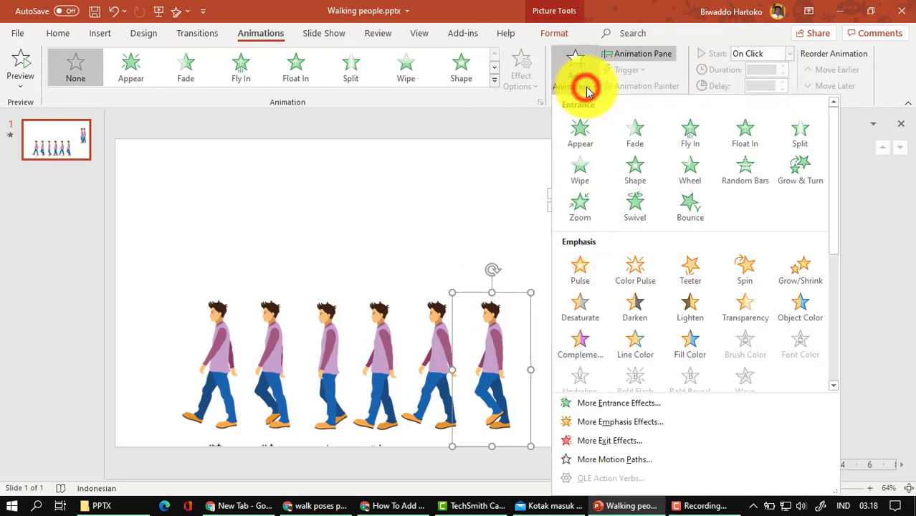
{"action": "left_click", "coordinate": [586, 132]}
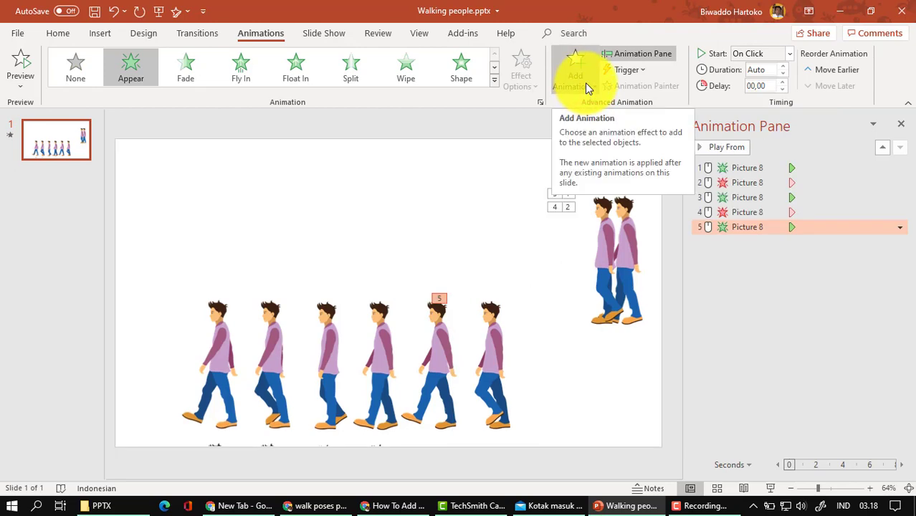
{"action": "left_click", "coordinate": [585, 83]}
{"action": "scroll", "coordinate": [596, 237], "scroll_direction": "down", "scroll_amount": 3}
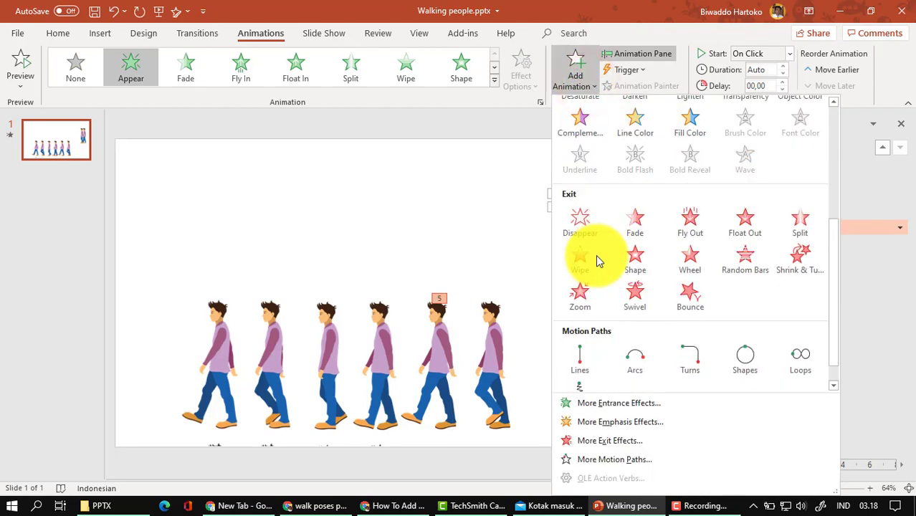
{"action": "left_click", "coordinate": [588, 238]}
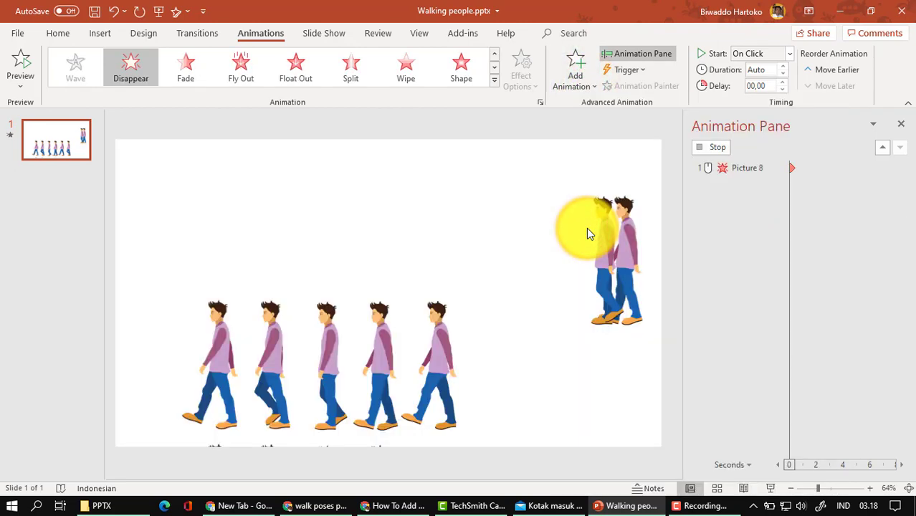
{"action": "left_click_drag", "start_coordinate": [501, 348], "coordinate": [587, 242]}
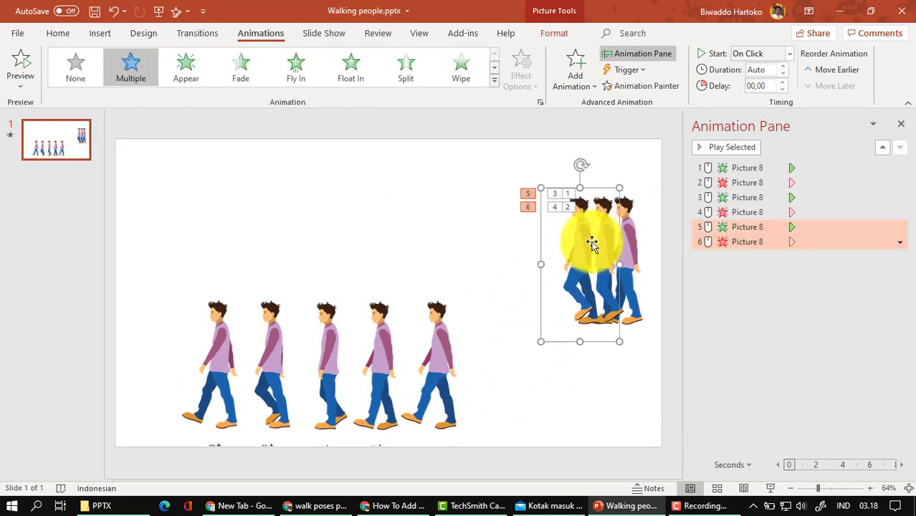
{"action": "left_click", "coordinate": [440, 329]}
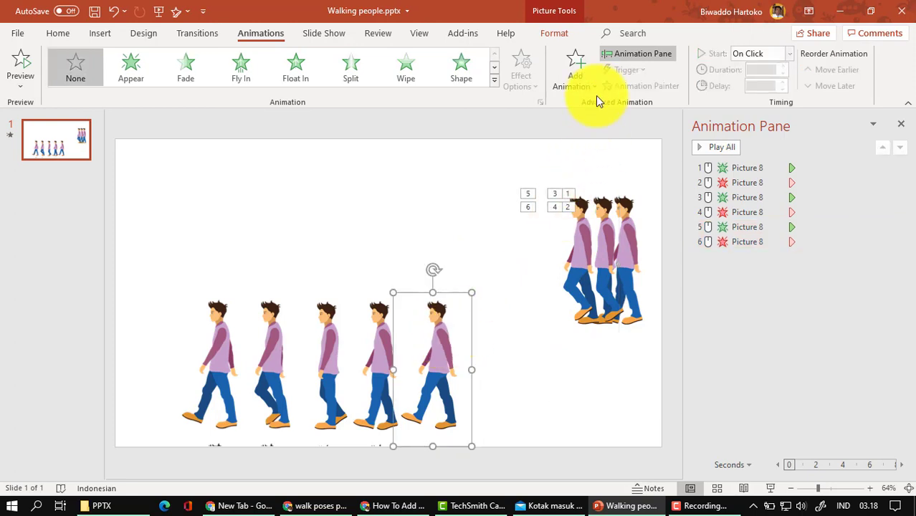
Step: Give the fifth figure Appear and Disappear animations and move it into the top-right group
{"action": "left_click", "coordinate": [582, 80]}
{"action": "left_click", "coordinate": [580, 130]}
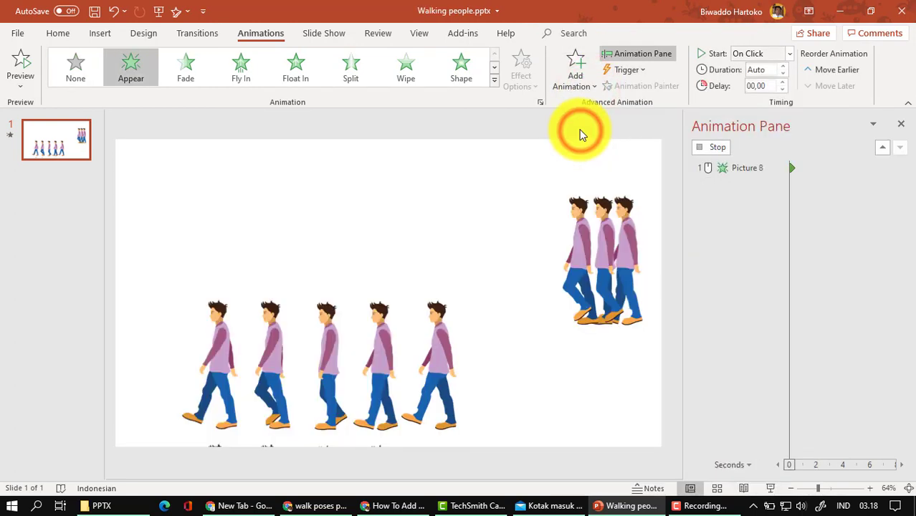
{"action": "left_click", "coordinate": [581, 85]}
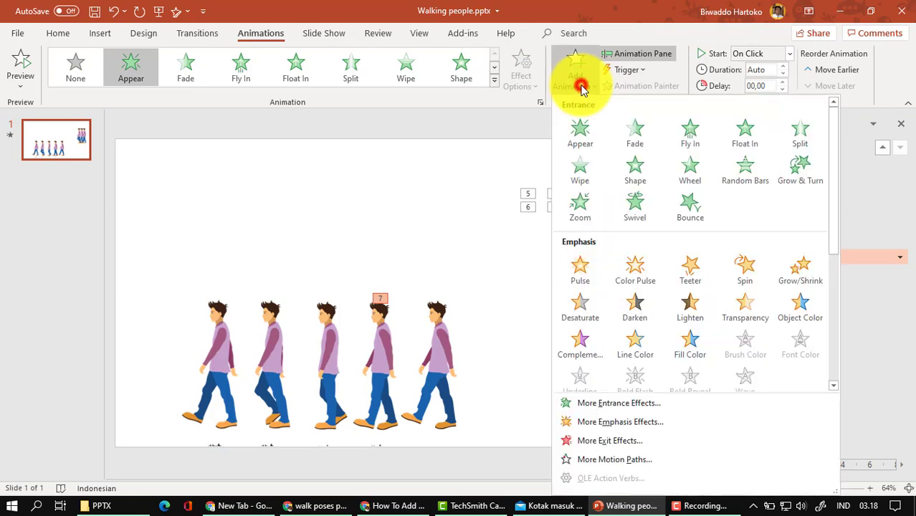
{"action": "scroll", "coordinate": [604, 266], "scroll_direction": "down", "scroll_amount": 3}
{"action": "left_click", "coordinate": [586, 228]}
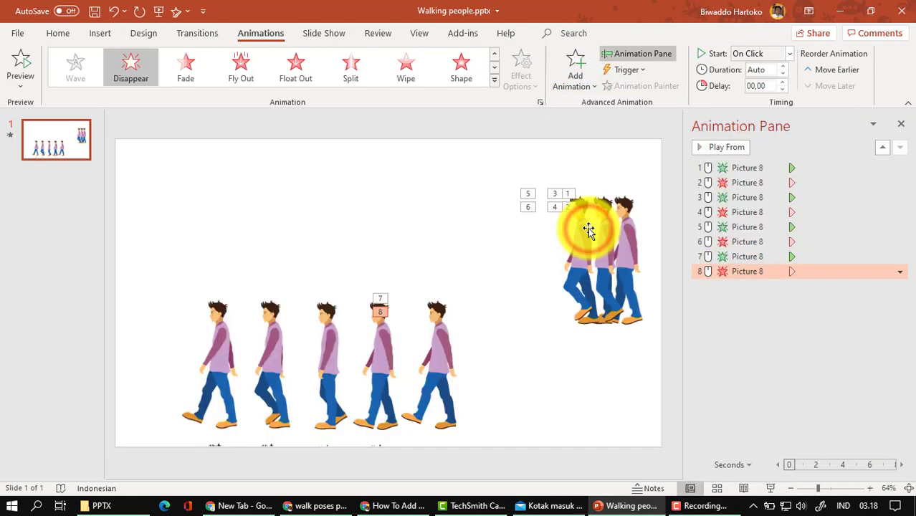
{"action": "left_click_drag", "start_coordinate": [441, 350], "coordinate": [561, 249]}
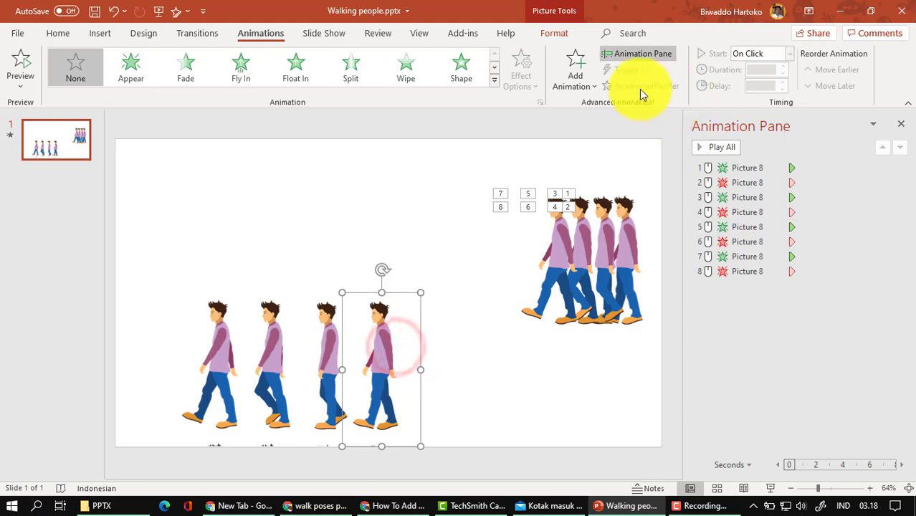
Step: Give the fourth figure Appear and Disappear animations and move it into the group
{"action": "left_click", "coordinate": [587, 88]}
{"action": "left_click", "coordinate": [582, 132]}
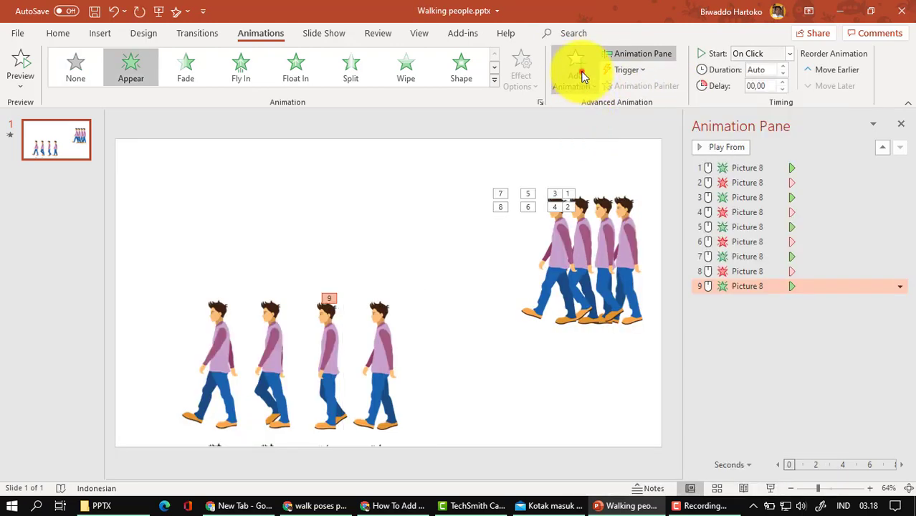
{"action": "left_click", "coordinate": [582, 76]}
{"action": "scroll", "coordinate": [631, 306], "scroll_direction": "down", "scroll_amount": 3}
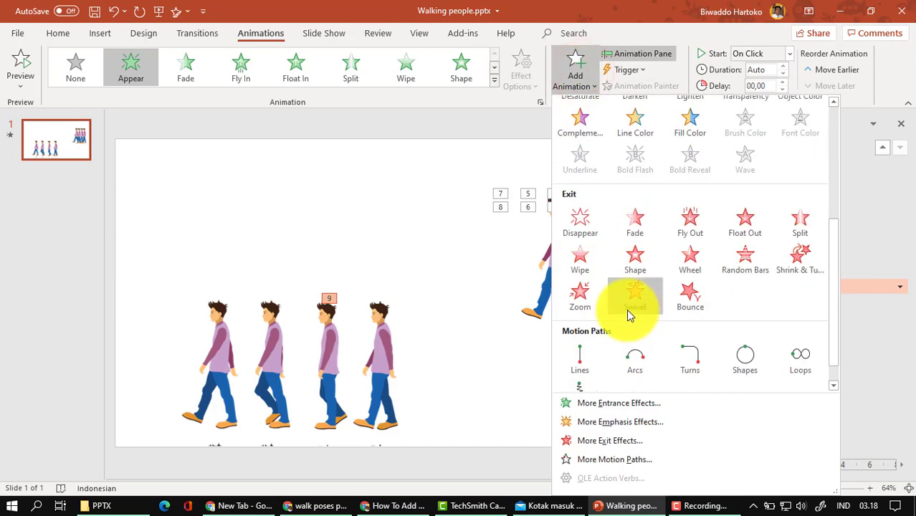
{"action": "left_click", "coordinate": [585, 224]}
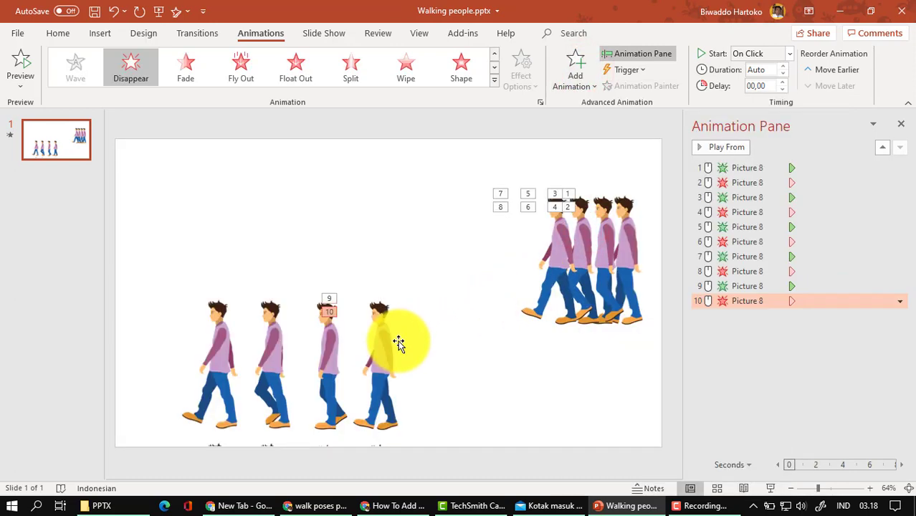
{"action": "left_click_drag", "start_coordinate": [385, 348], "coordinate": [537, 238]}
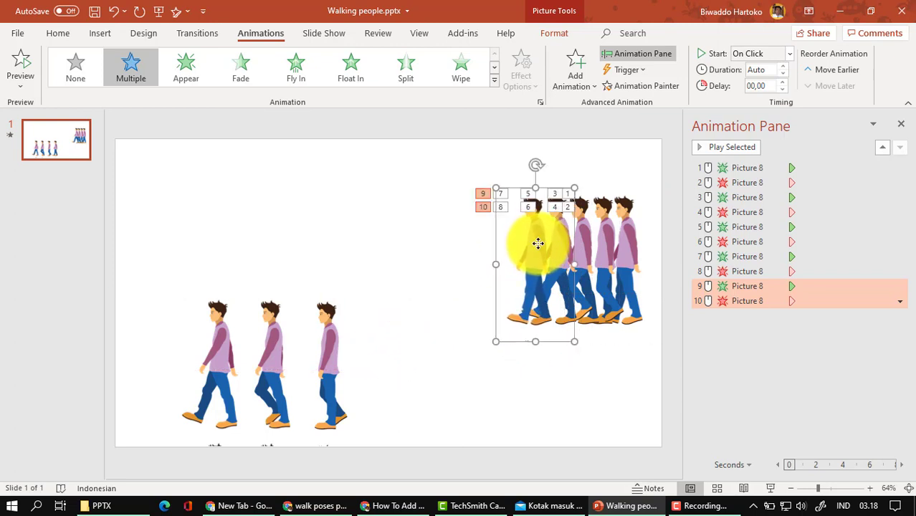
Step: Give the third figure Appear and Disappear animations and line it up with the group
{"action": "left_click", "coordinate": [336, 353]}
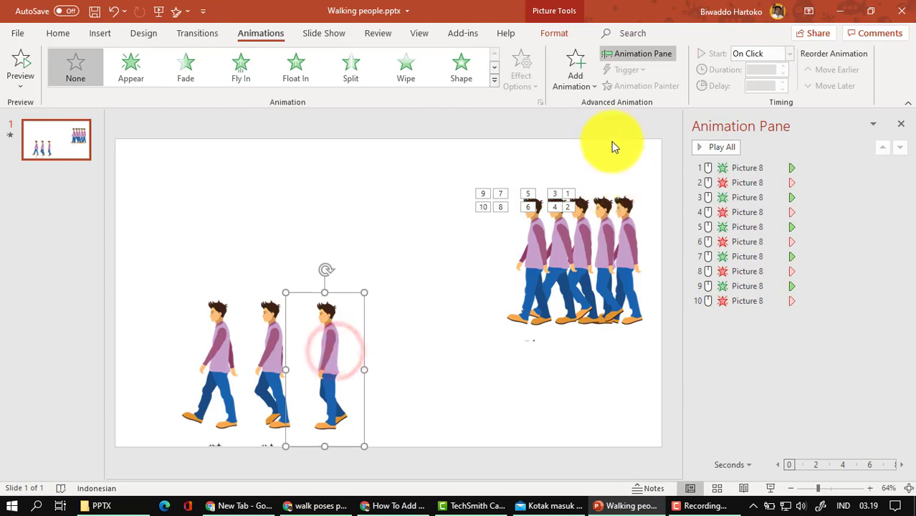
{"action": "left_click", "coordinate": [594, 85]}
{"action": "left_click", "coordinate": [586, 129]}
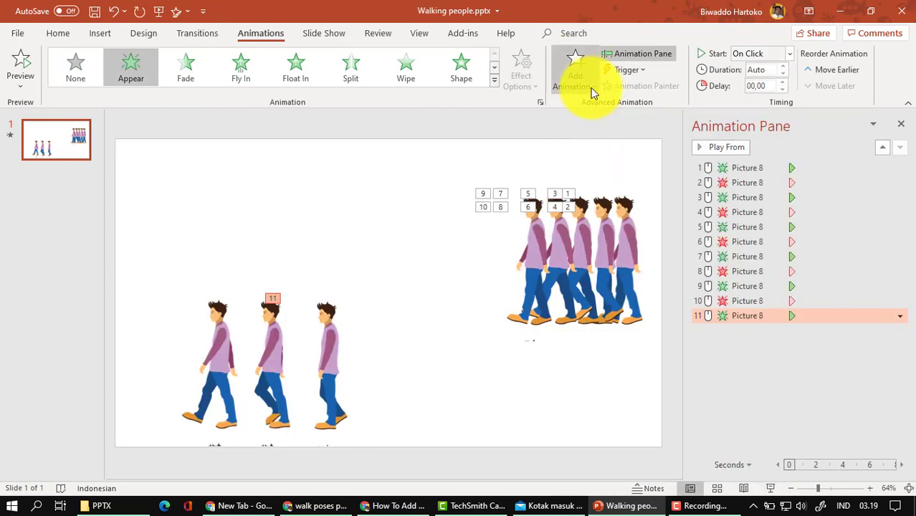
{"action": "left_click", "coordinate": [591, 90]}
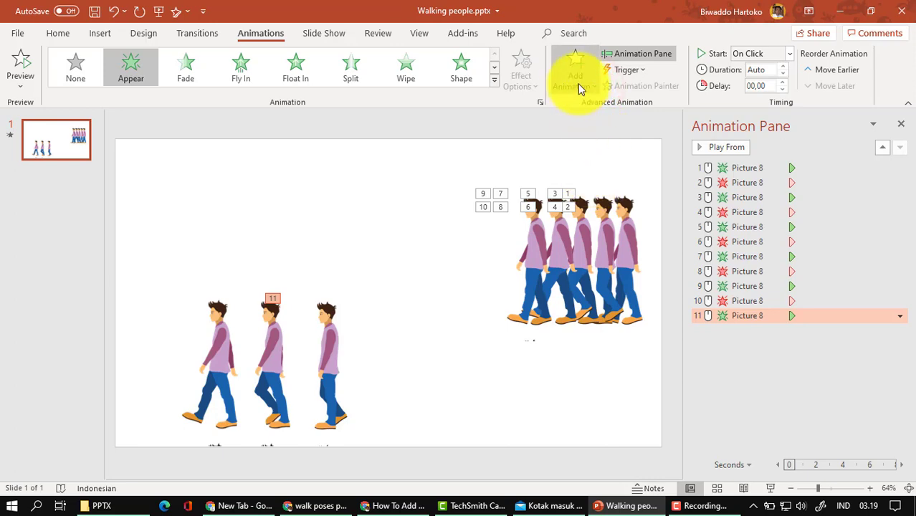
{"action": "left_click", "coordinate": [584, 85]}
{"action": "scroll", "coordinate": [609, 229], "scroll_direction": "down", "scroll_amount": 5}
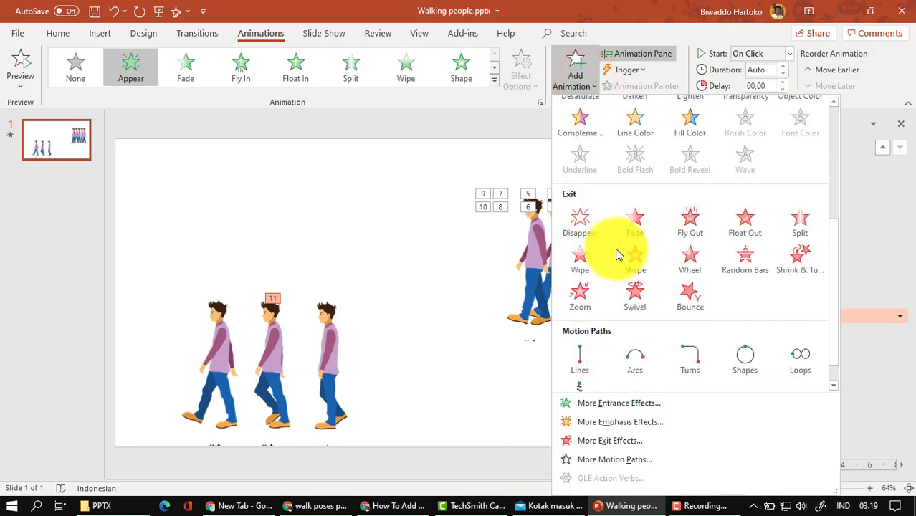
{"action": "left_click", "coordinate": [590, 225]}
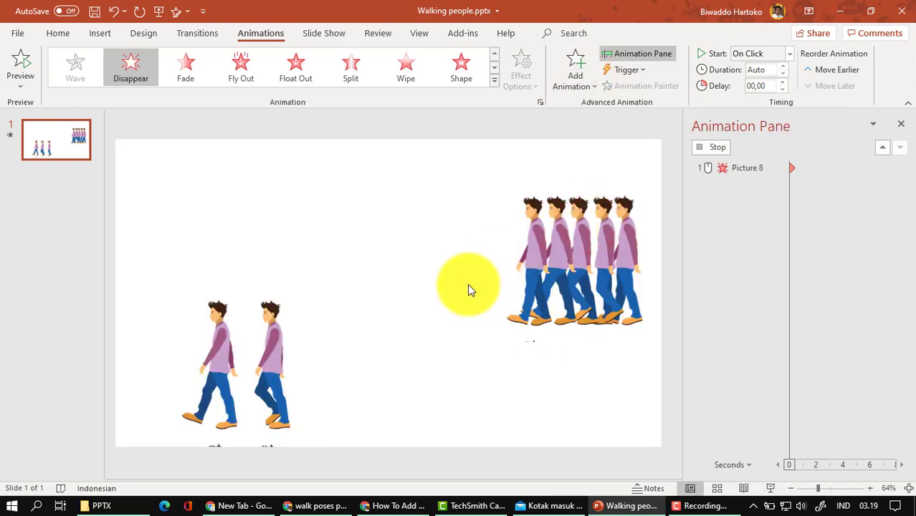
{"action": "left_click", "coordinate": [332, 344]}
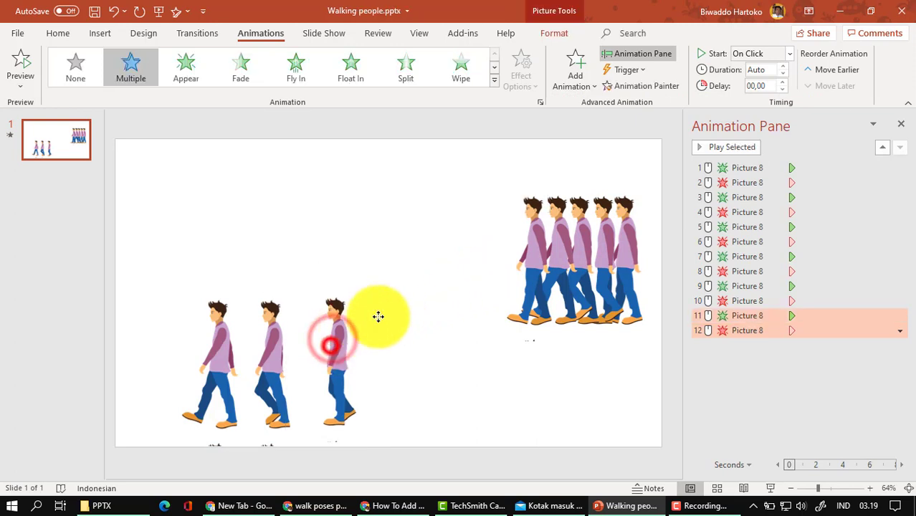
{"action": "left_click_drag", "start_coordinate": [330, 346], "coordinate": [511, 244]}
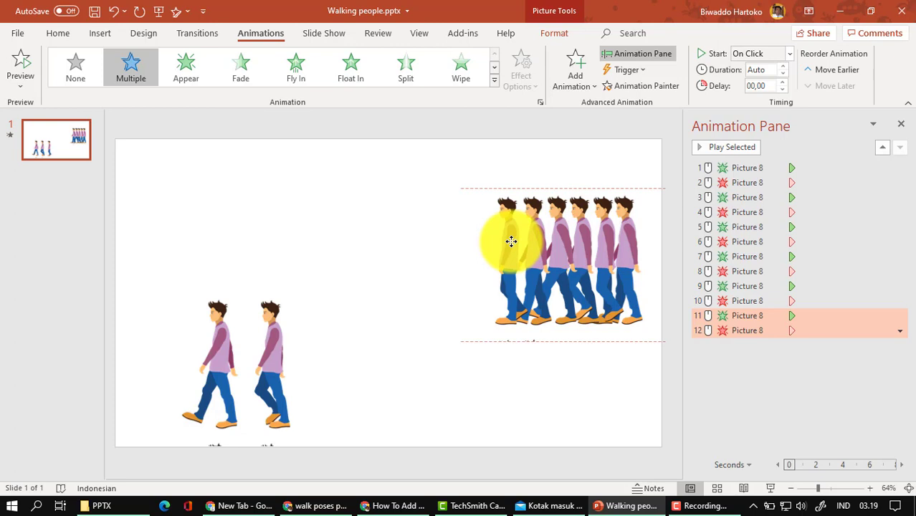
{"action": "left_click_drag", "start_coordinate": [511, 241], "coordinate": [514, 241]}
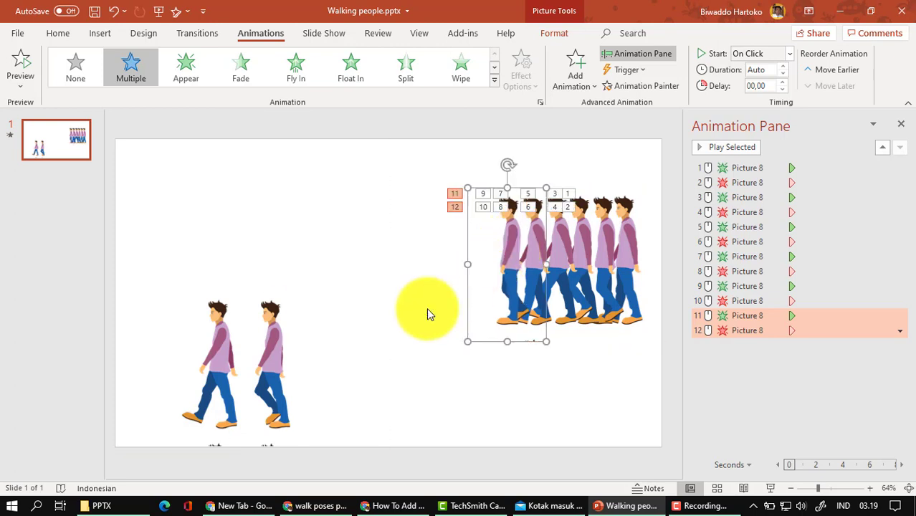
Step: Give the second figure Appear and Disappear animations and move it into the group
{"action": "left_click", "coordinate": [279, 349]}
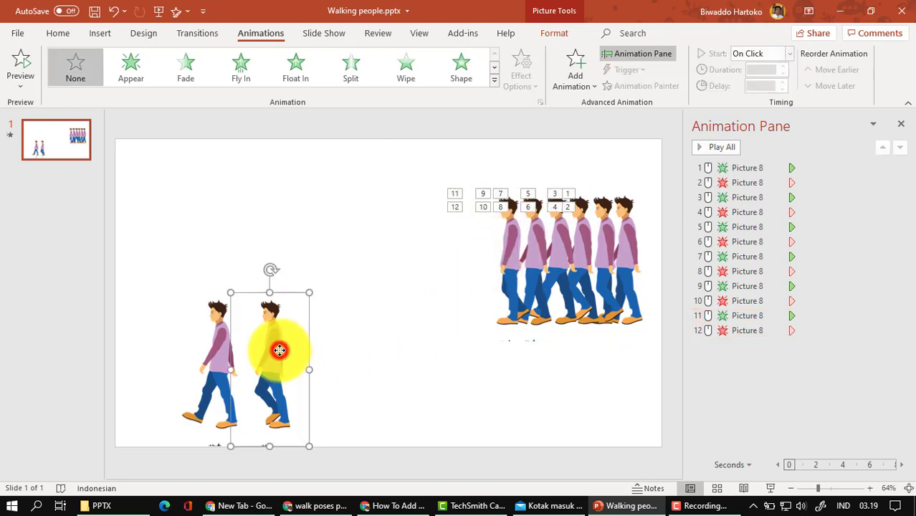
{"action": "left_click", "coordinate": [582, 85]}
{"action": "left_click", "coordinate": [578, 132]}
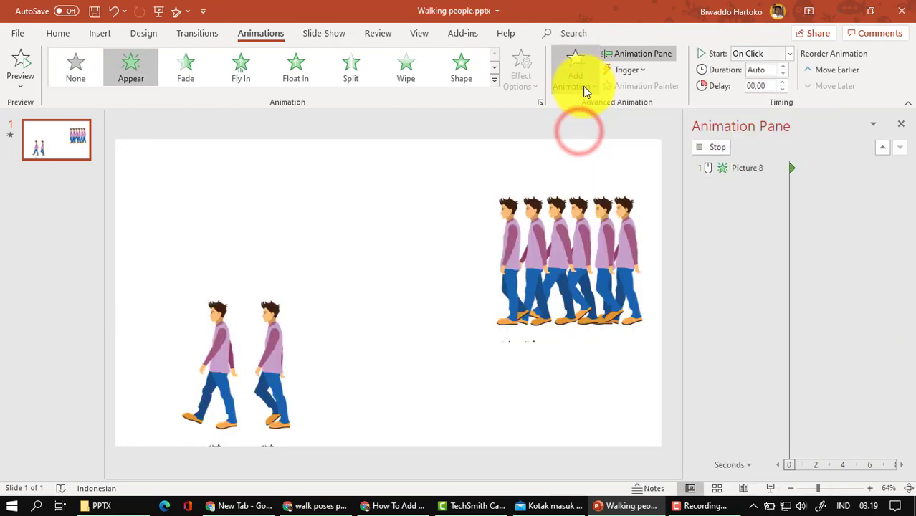
{"action": "left_click", "coordinate": [583, 78]}
{"action": "scroll", "coordinate": [603, 270], "scroll_direction": "down", "scroll_amount": 3}
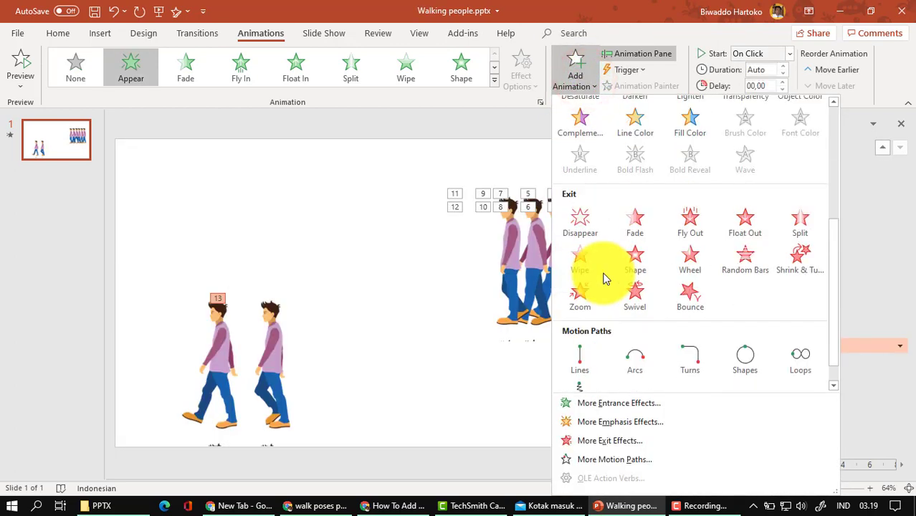
{"action": "left_click", "coordinate": [582, 231]}
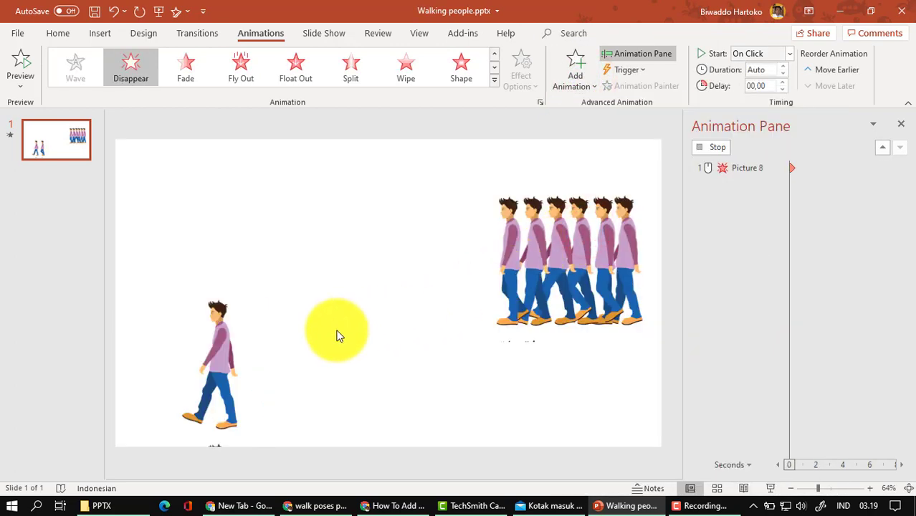
{"action": "left_click", "coordinate": [282, 346]}
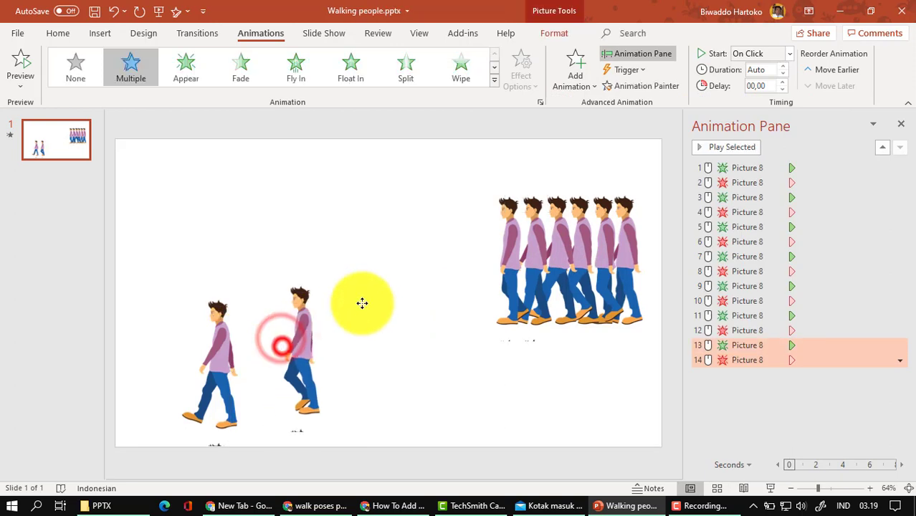
{"action": "left_click_drag", "start_coordinate": [282, 345], "coordinate": [497, 241]}
Step: Give the leftmost figure Appear and Disappear animations and move it beside the others
{"action": "left_click", "coordinate": [228, 348]}
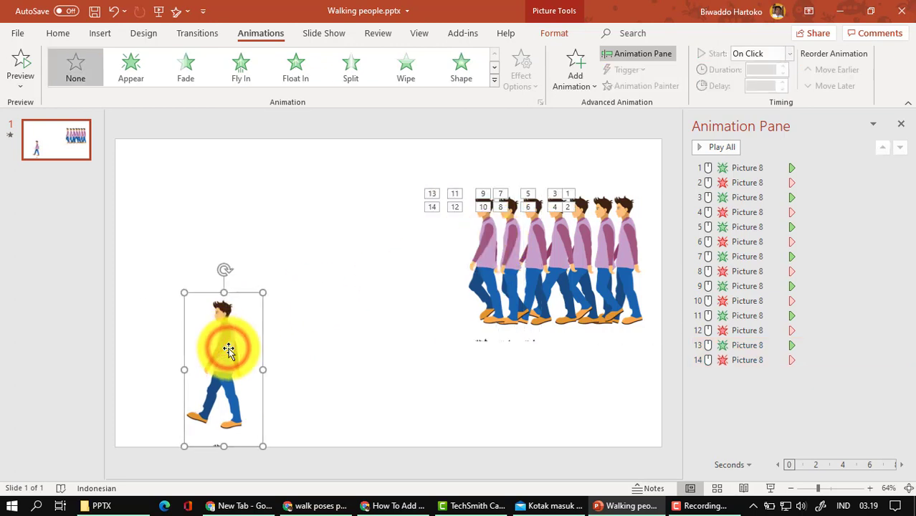
{"action": "left_click", "coordinate": [588, 87]}
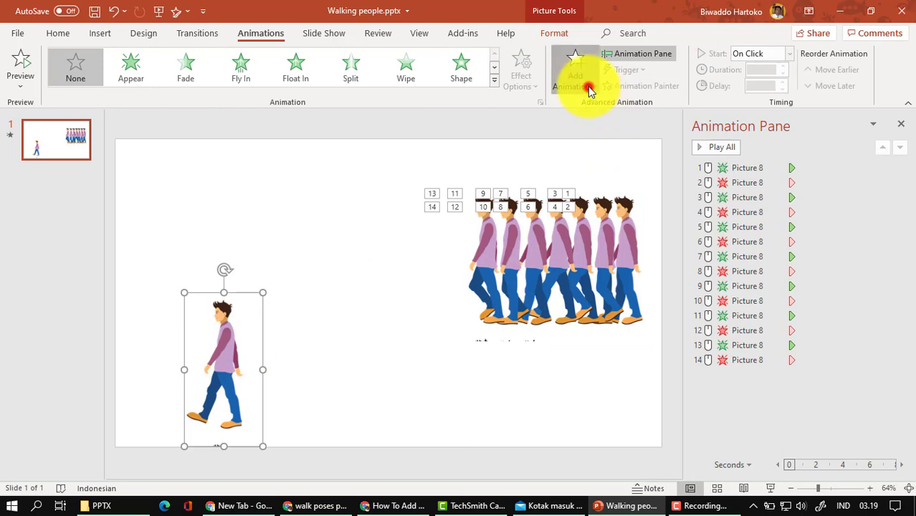
{"action": "left_click", "coordinate": [587, 125]}
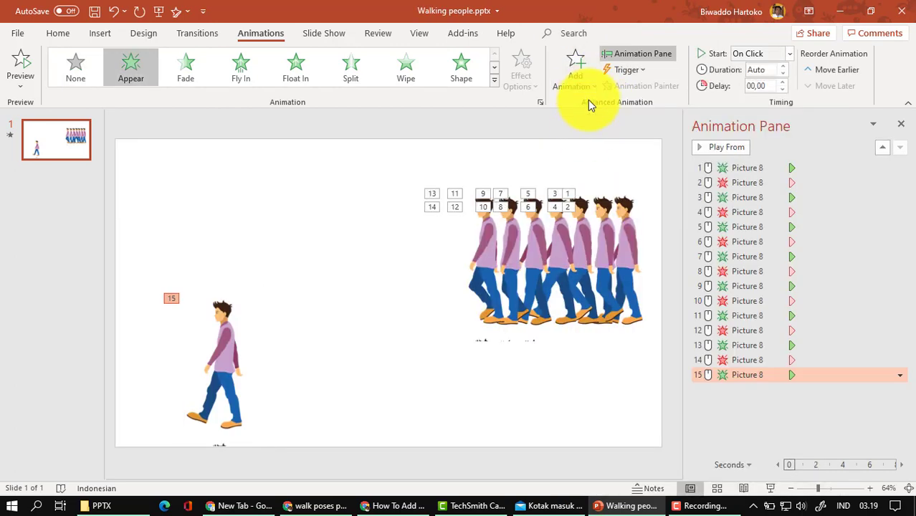
{"action": "left_click", "coordinate": [584, 84]}
{"action": "scroll", "coordinate": [599, 221], "scroll_direction": "down", "scroll_amount": 5}
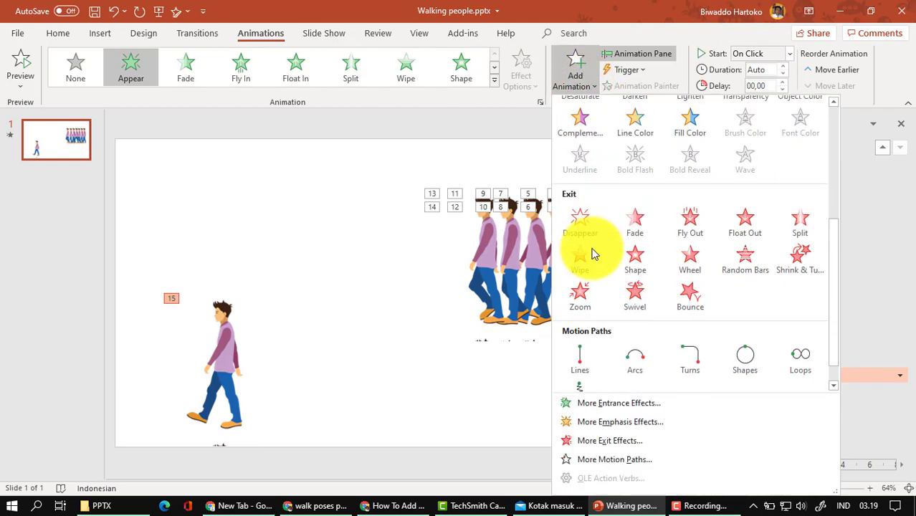
{"action": "left_click", "coordinate": [585, 230]}
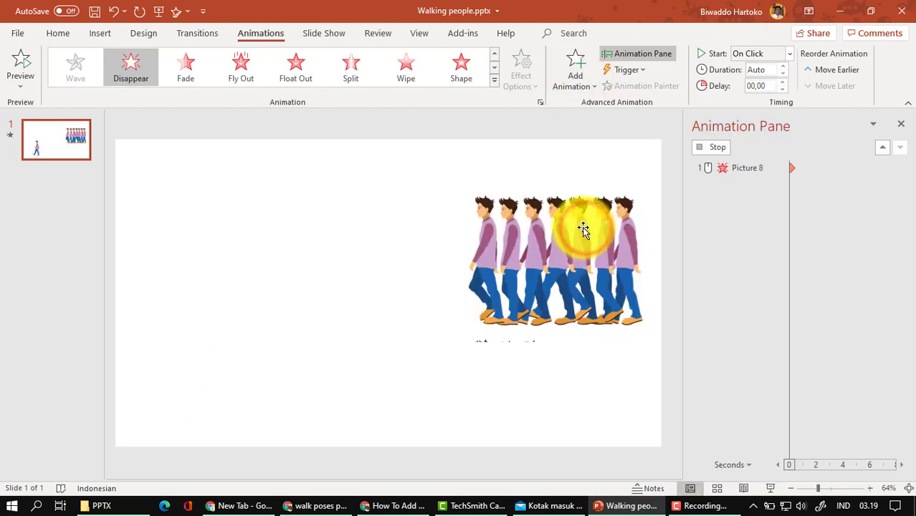
{"action": "mouse_move", "coordinate": [229, 344]}
{"action": "left_mouse_down"}
{"action": "mouse_move", "coordinate": [450, 229]}
{"action": "mouse_move", "coordinate": [466, 240]}
{"action": "left_mouse_up"}
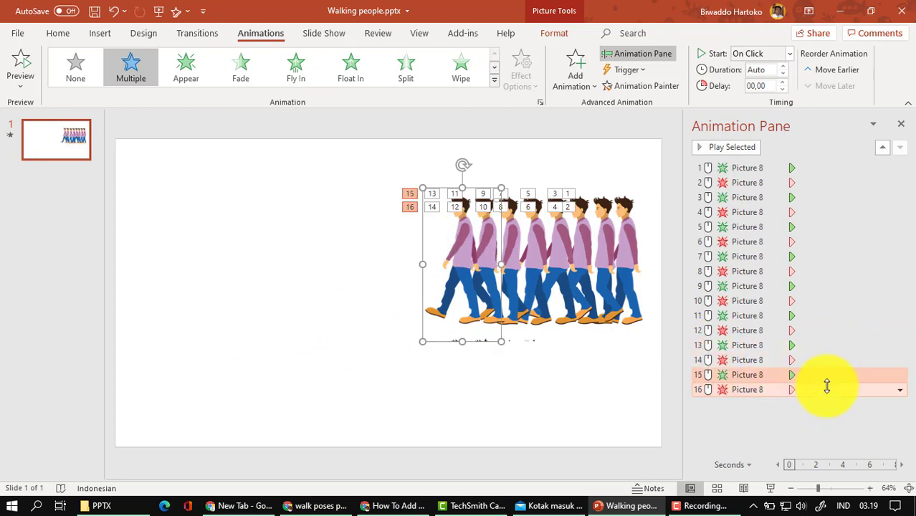
{"action": "left_click", "coordinate": [779, 374]}
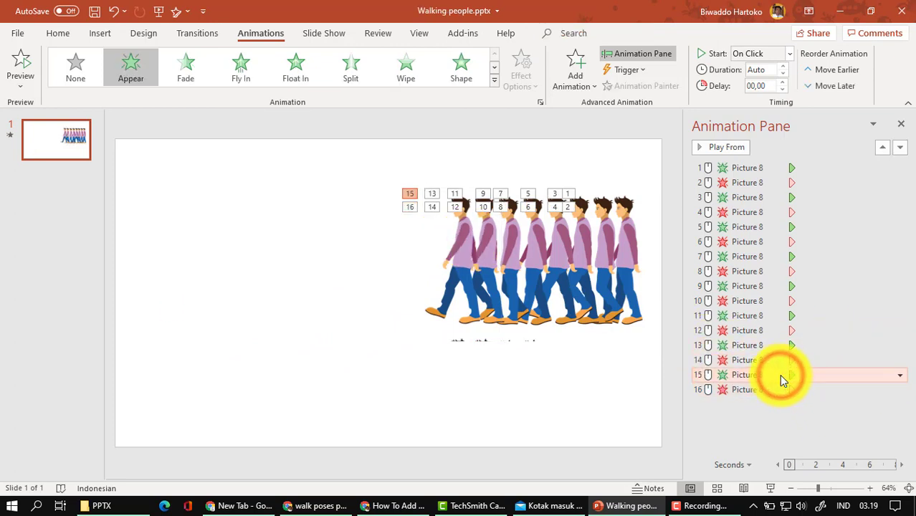
Step: Set all 16 animations to start After Previous
{"action": "key", "text": "ctrl+a"}
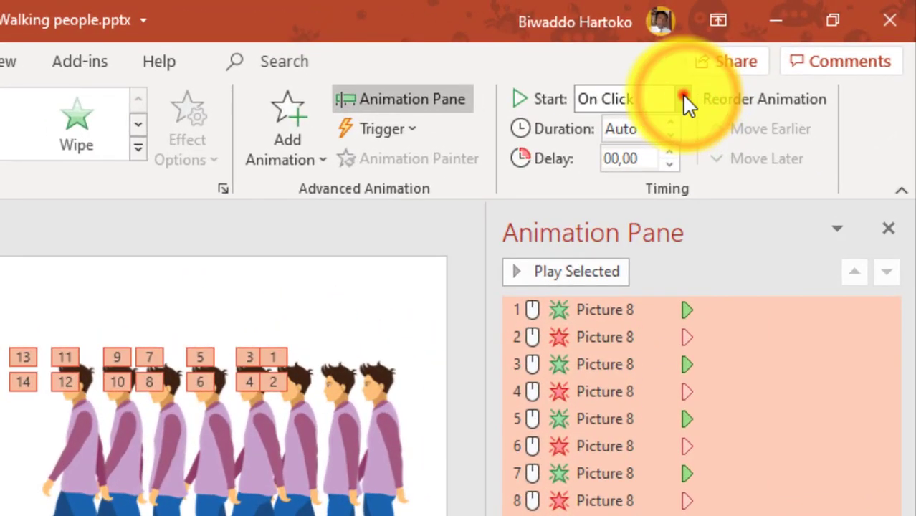
{"action": "left_click", "coordinate": [709, 90]}
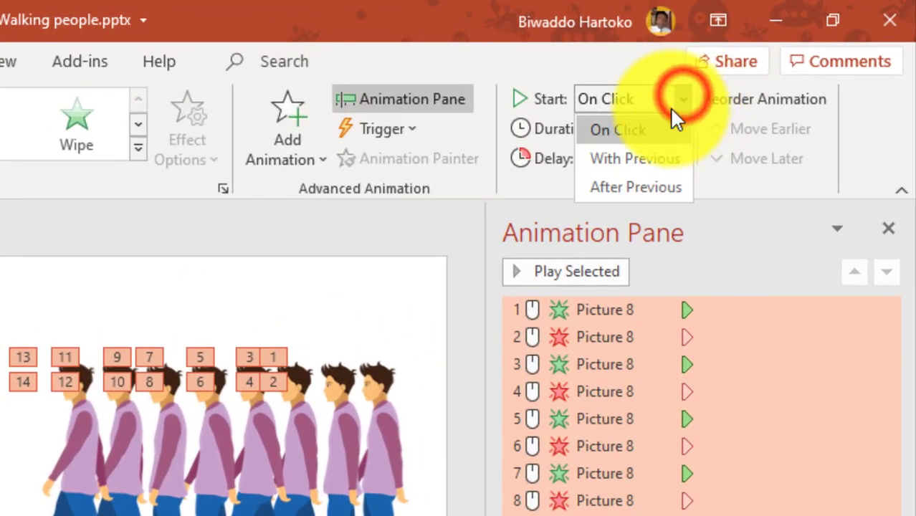
{"action": "left_click", "coordinate": [640, 187]}
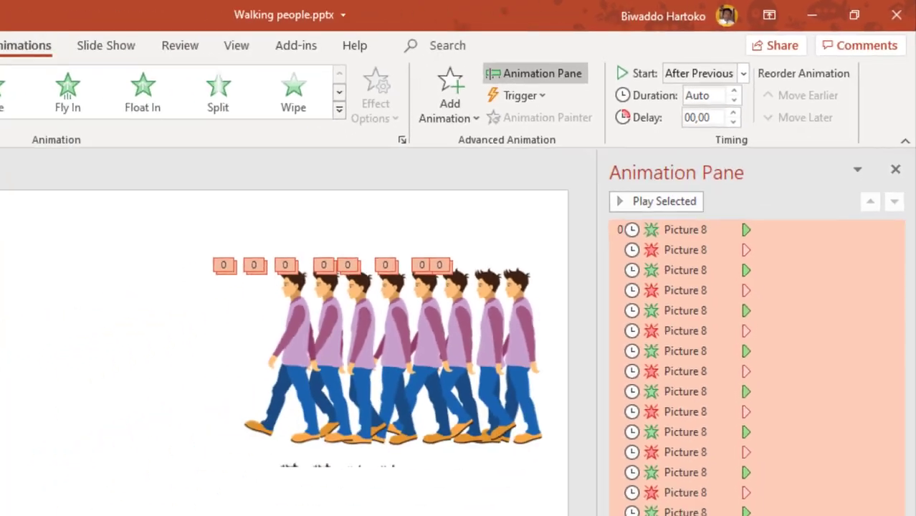
{"action": "left_click", "coordinate": [758, 428]}
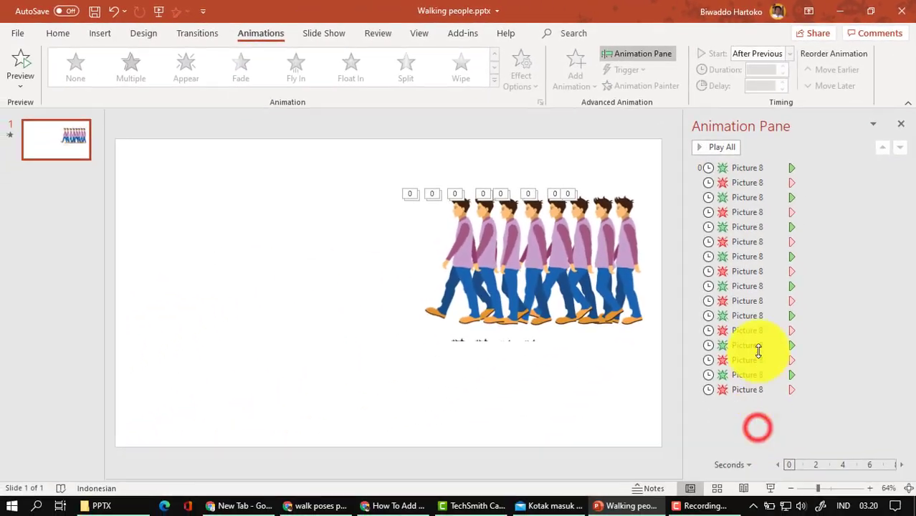
Step: Select all eight Disappear animations together in the Animation Pane
{"action": "left_click", "coordinate": [751, 182]}
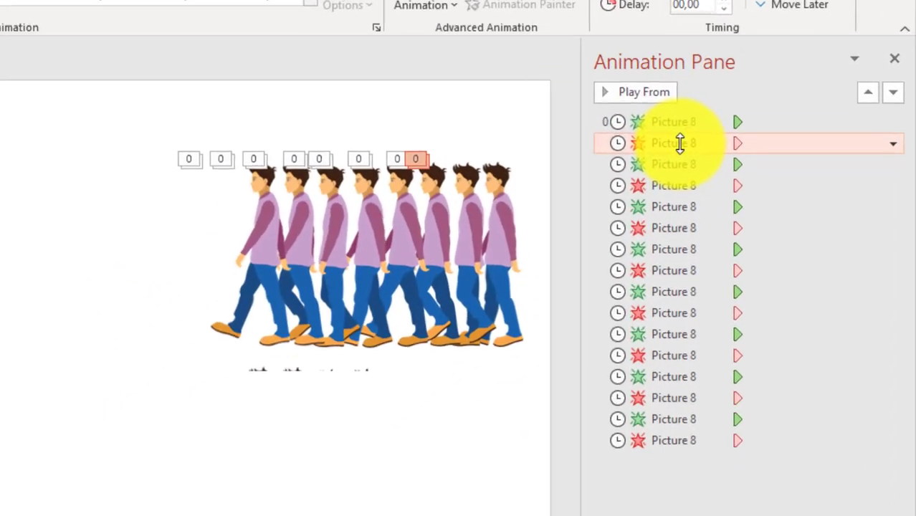
{"action": "left_click", "coordinate": [658, 178], "text": "ctrl"}
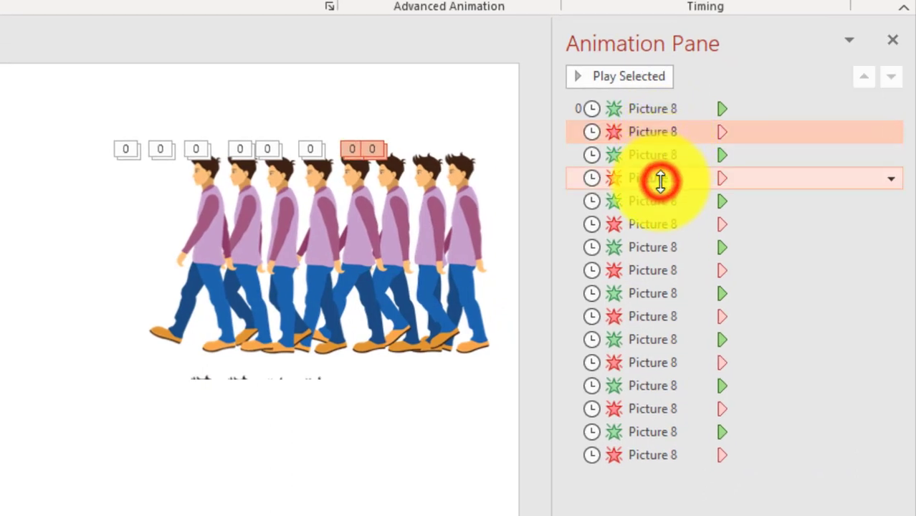
{"action": "left_click", "coordinate": [654, 224], "text": "ctrl"}
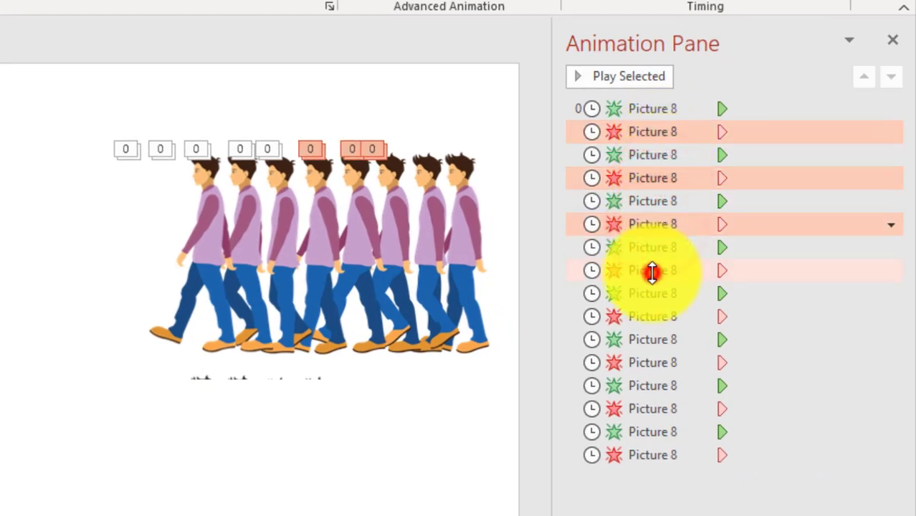
{"action": "left_click", "coordinate": [652, 270], "text": "ctrl"}
{"action": "left_click", "coordinate": [656, 316], "text": "ctrl"}
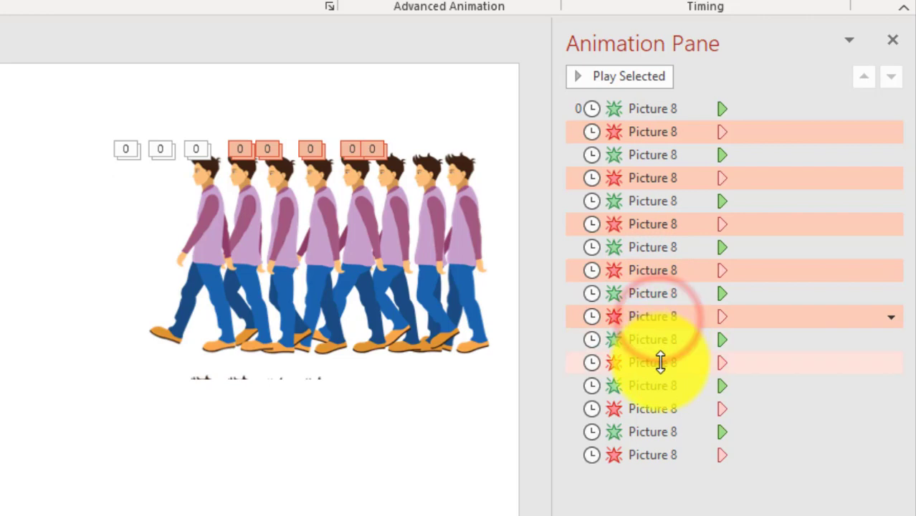
{"action": "left_click", "coordinate": [661, 362], "text": "ctrl"}
{"action": "left_click", "coordinate": [665, 409], "text": "ctrl"}
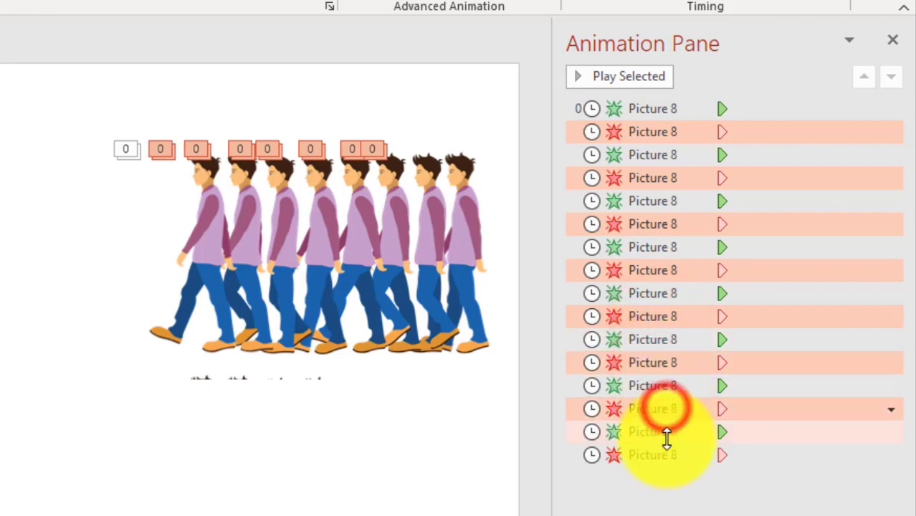
{"action": "left_click", "coordinate": [659, 454], "text": "ctrl"}
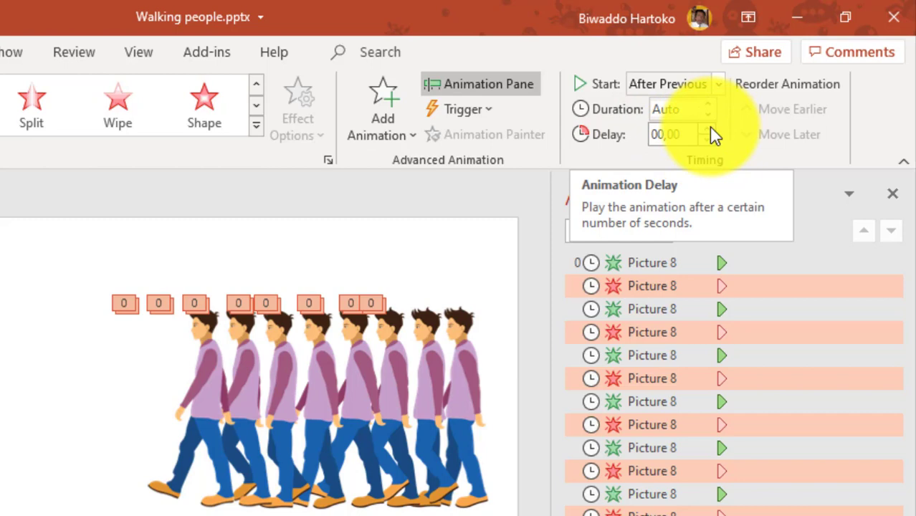
Step: Give the Disappear animations a 0.25-second delay and preview the whole walking sequence
{"action": "left_click", "coordinate": [710, 129]}
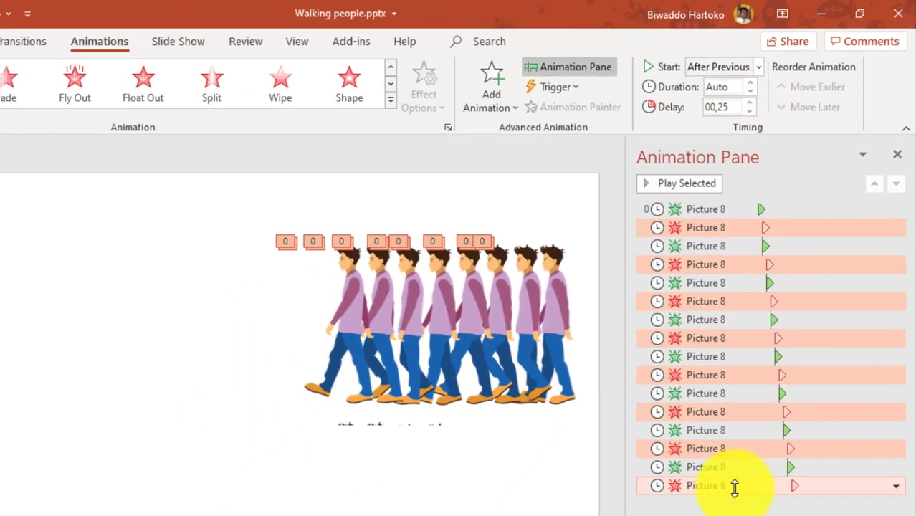
{"action": "left_click", "coordinate": [767, 389], "text": "shift"}
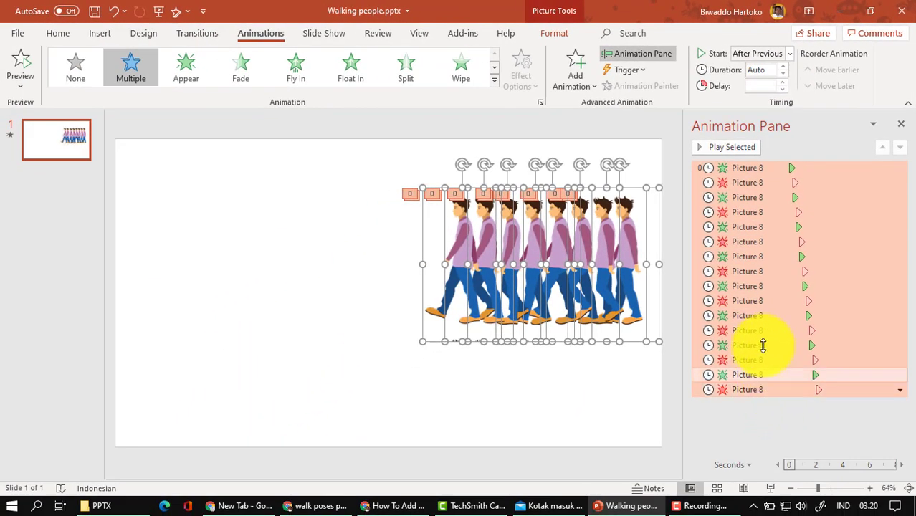
{"action": "left_click", "coordinate": [735, 149]}
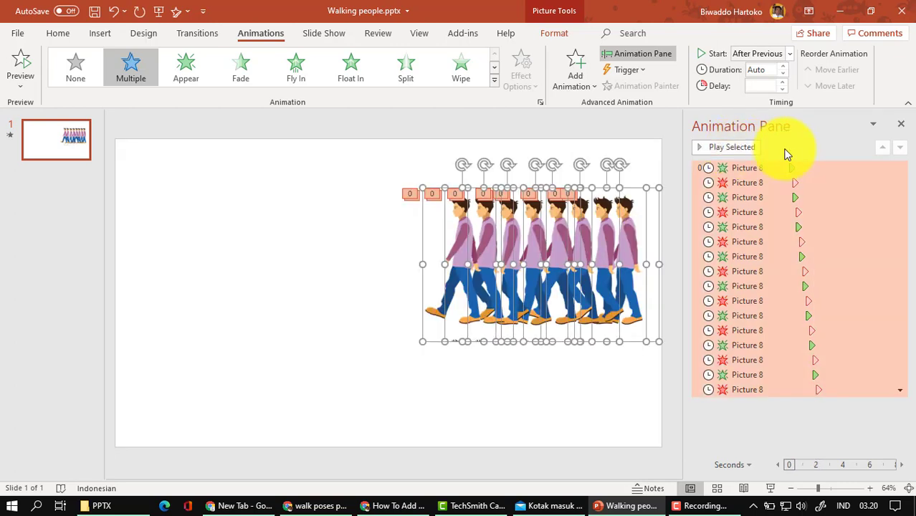
{"action": "left_click", "coordinate": [407, 124]}
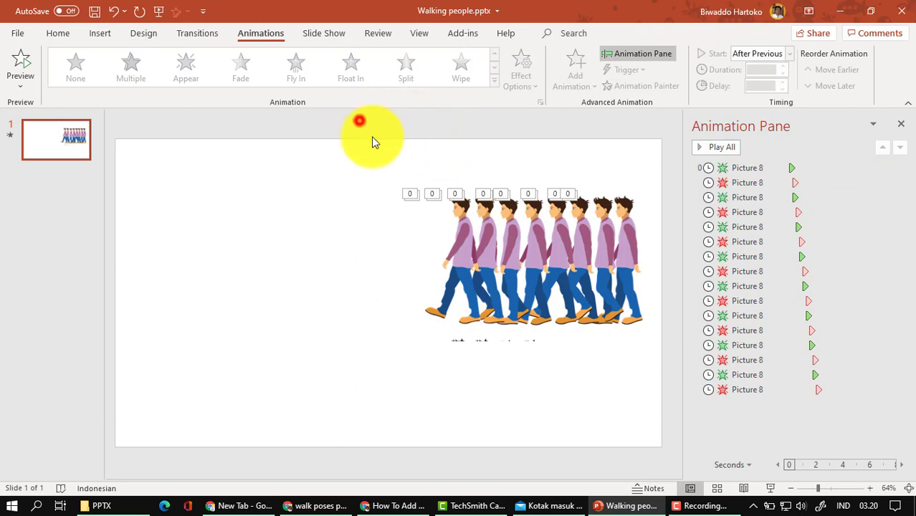
Step: Move all the walking figures down to the bottom edge of the slide
{"action": "left_click_drag", "start_coordinate": [359, 120], "coordinate": [663, 348]}
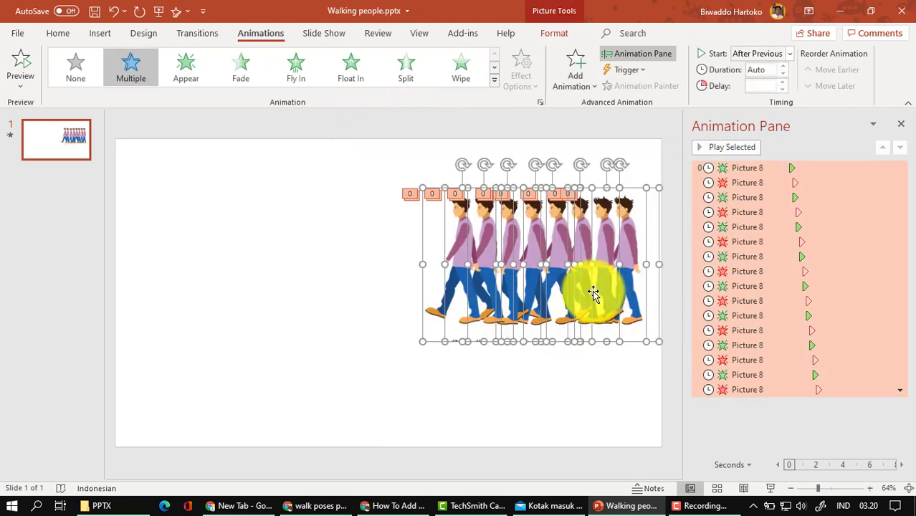
{"action": "left_click_drag", "start_coordinate": [593, 292], "coordinate": [601, 394]}
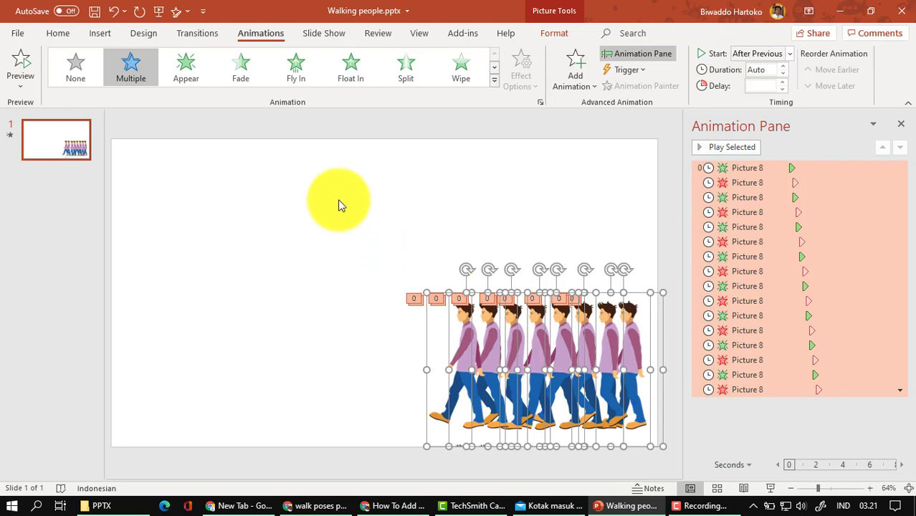
{"action": "left_click", "coordinate": [336, 127]}
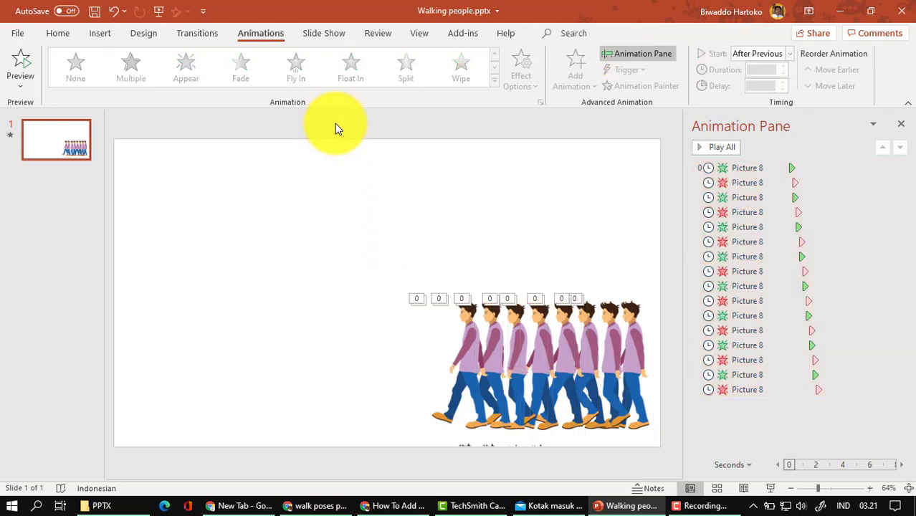
Step: Paste a copy of the animated figures and place it left to extend the row
{"action": "key", "text": "ctrl+v"}
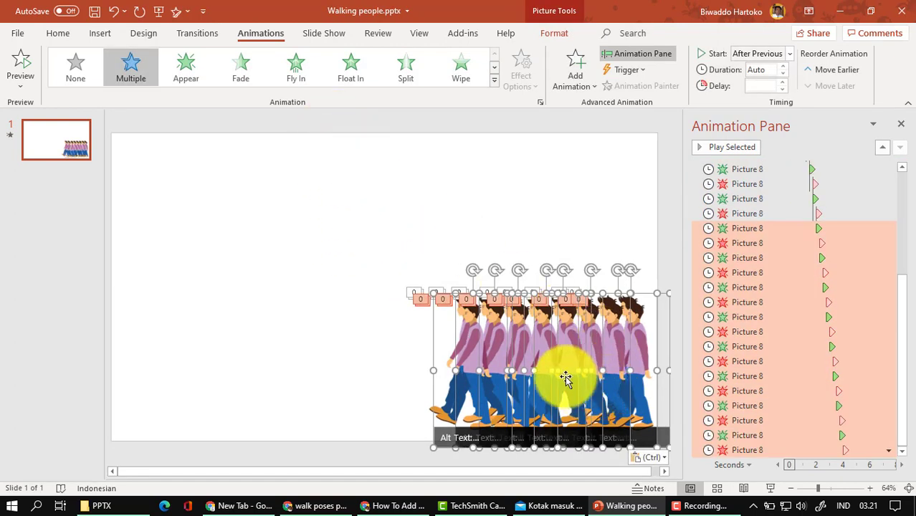
{"action": "left_click_drag", "start_coordinate": [565, 376], "coordinate": [373, 376]}
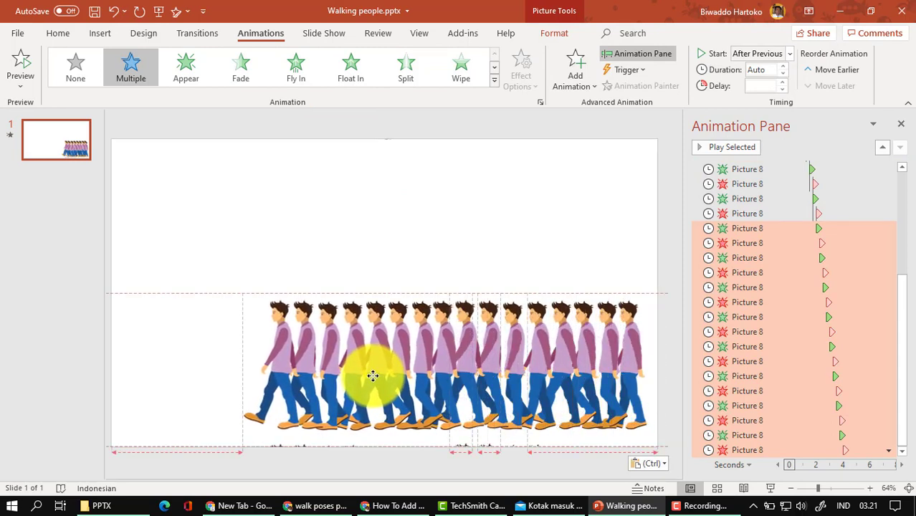
{"action": "left_click_drag", "start_coordinate": [372, 376], "coordinate": [372, 373]}
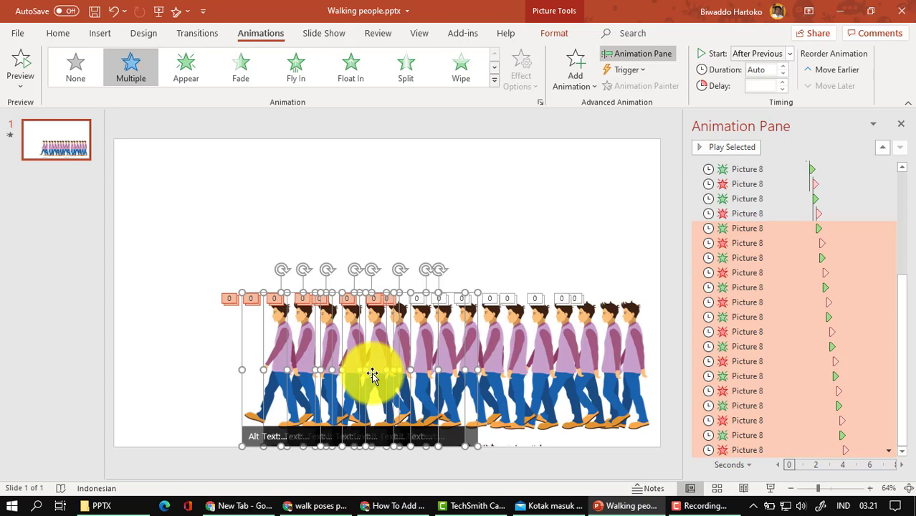
{"action": "left_click", "coordinate": [367, 123]}
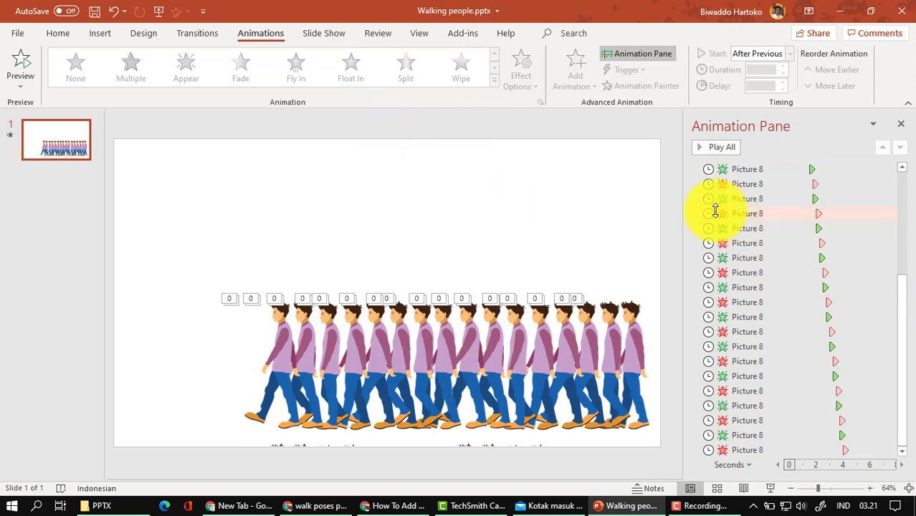
{"action": "left_click", "coordinate": [715, 148]}
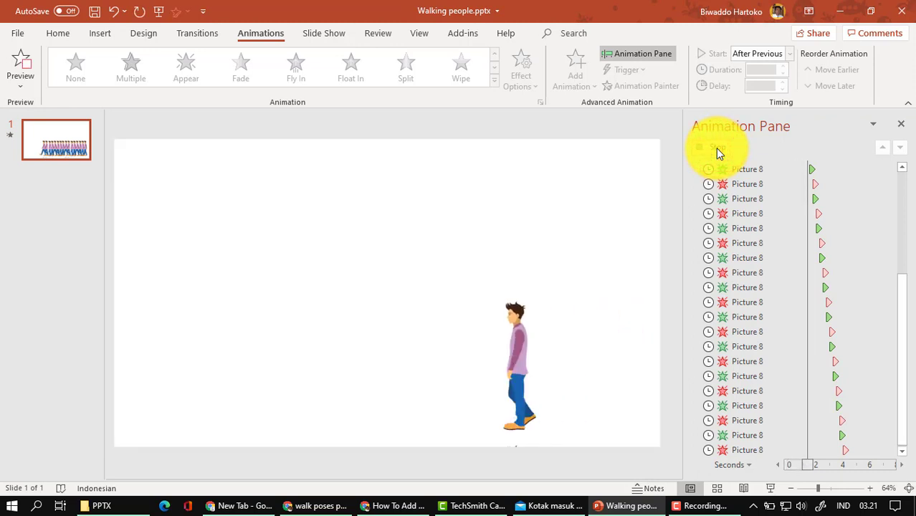